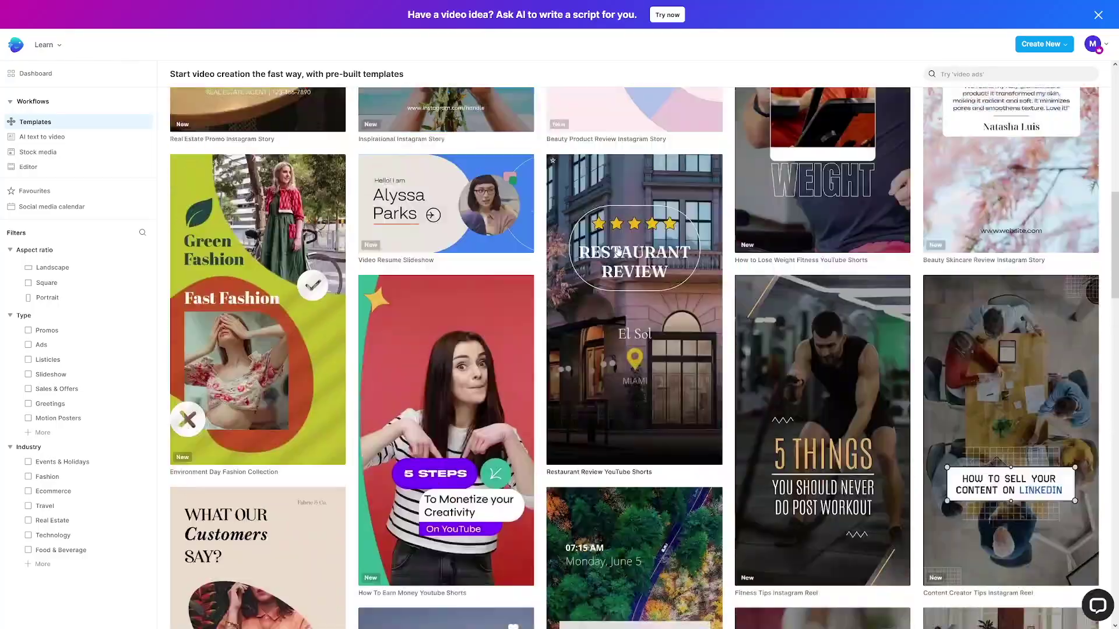
Start a project from the Motivational Quote YouTube Shorts template and preview its sunset sea video from about 1 second
scroll(442, 391, "down", 6)
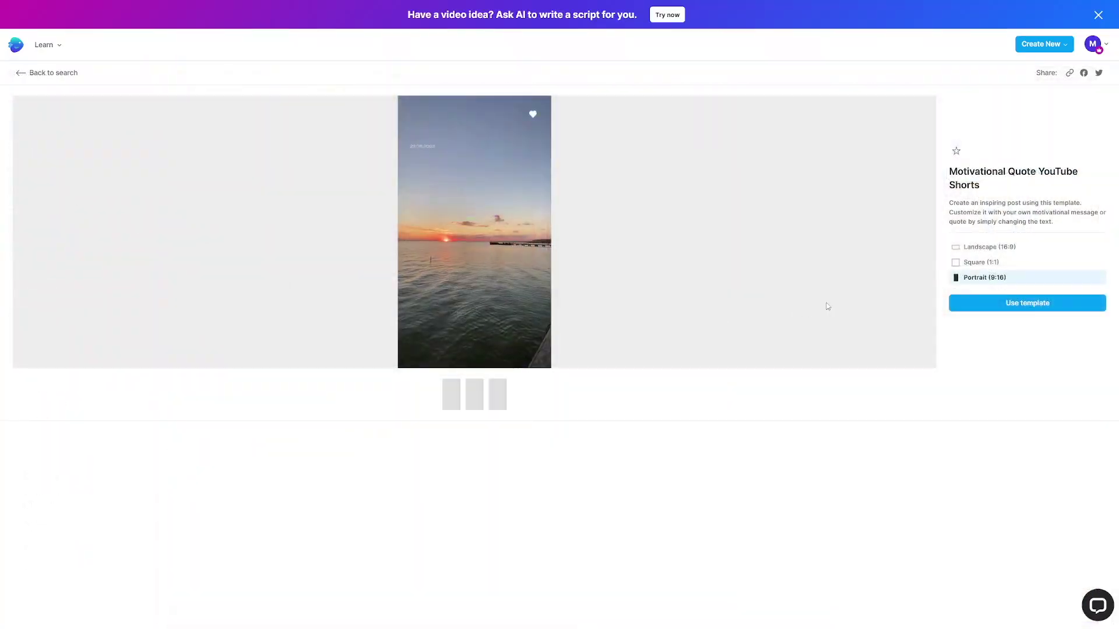
left_click(815, 362)
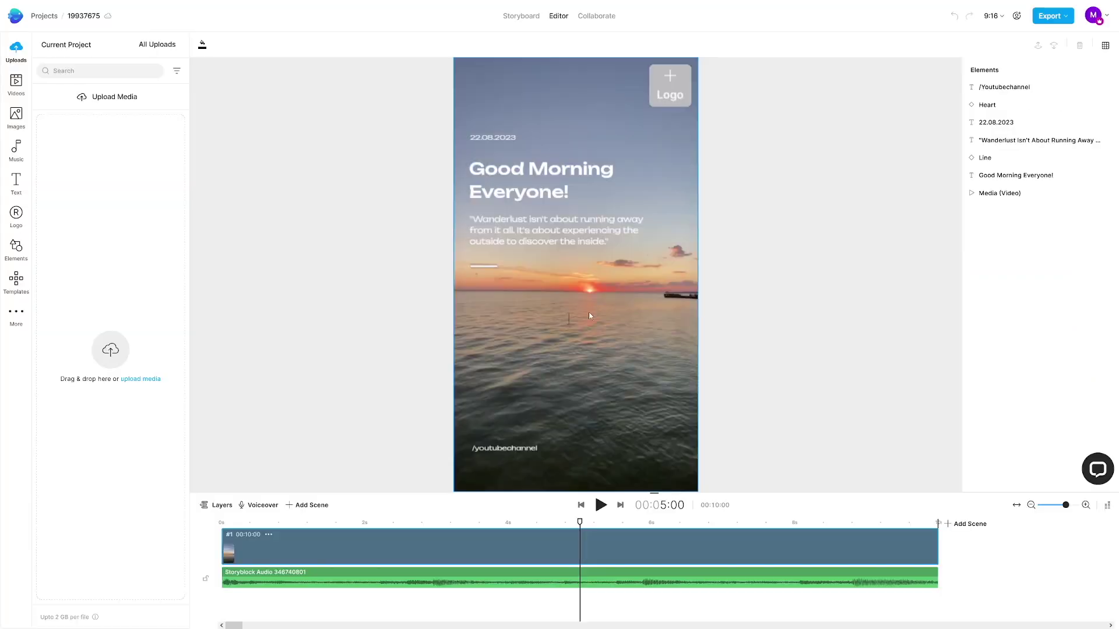
left_click(600, 505)
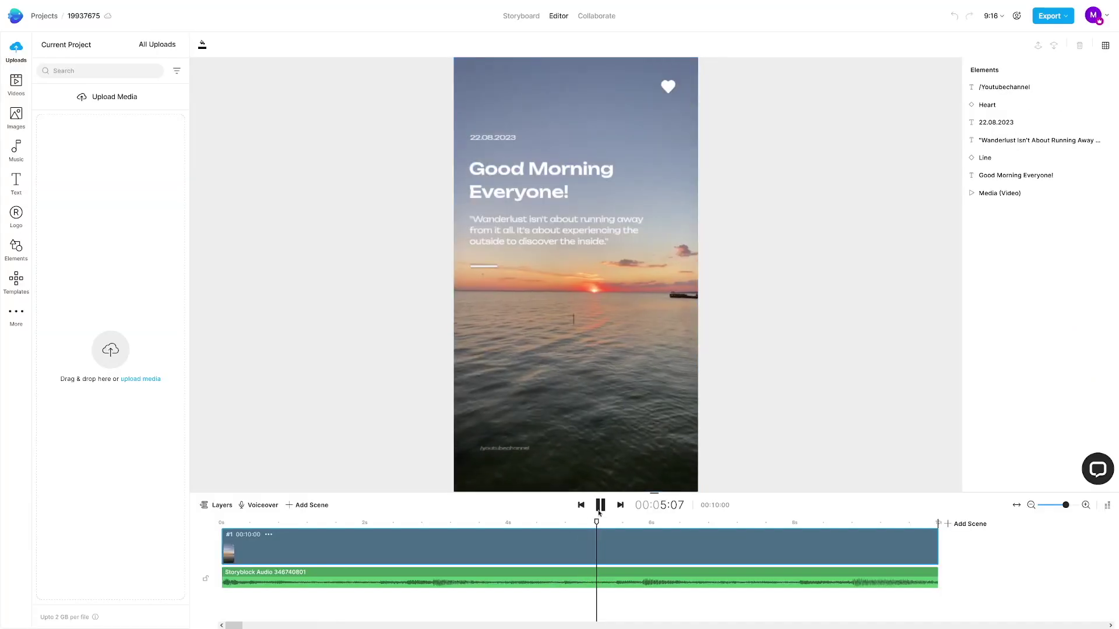
left_click(334, 524)
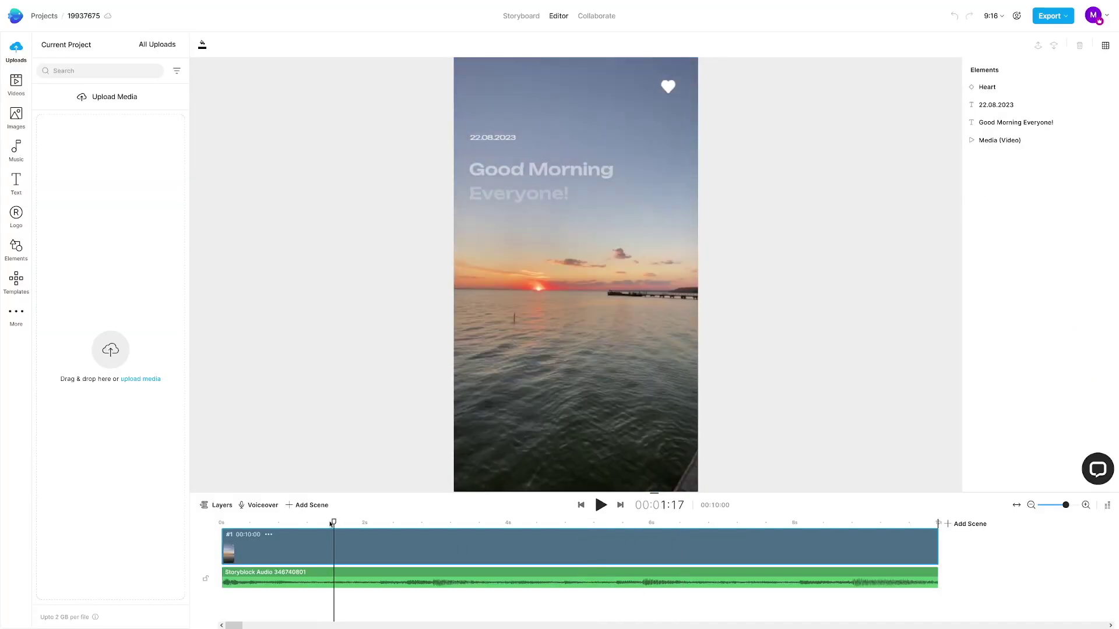
left_click(600, 505)
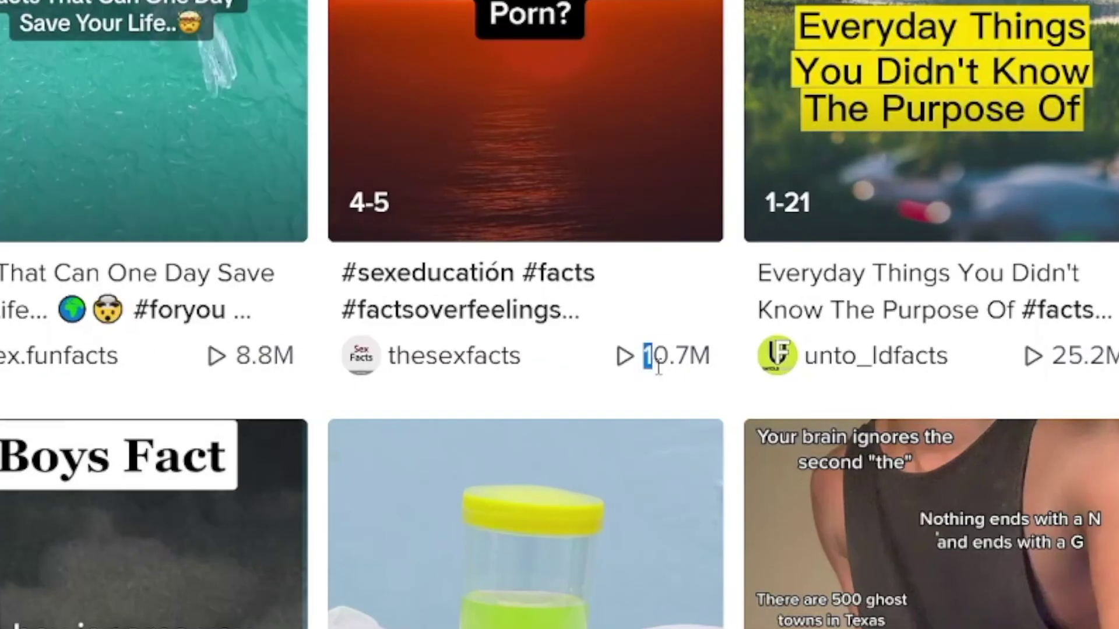
Open one of the fact videos from the TikTok 'facts' results to watch as an example
left_click_drag(707, 360, 709, 364)
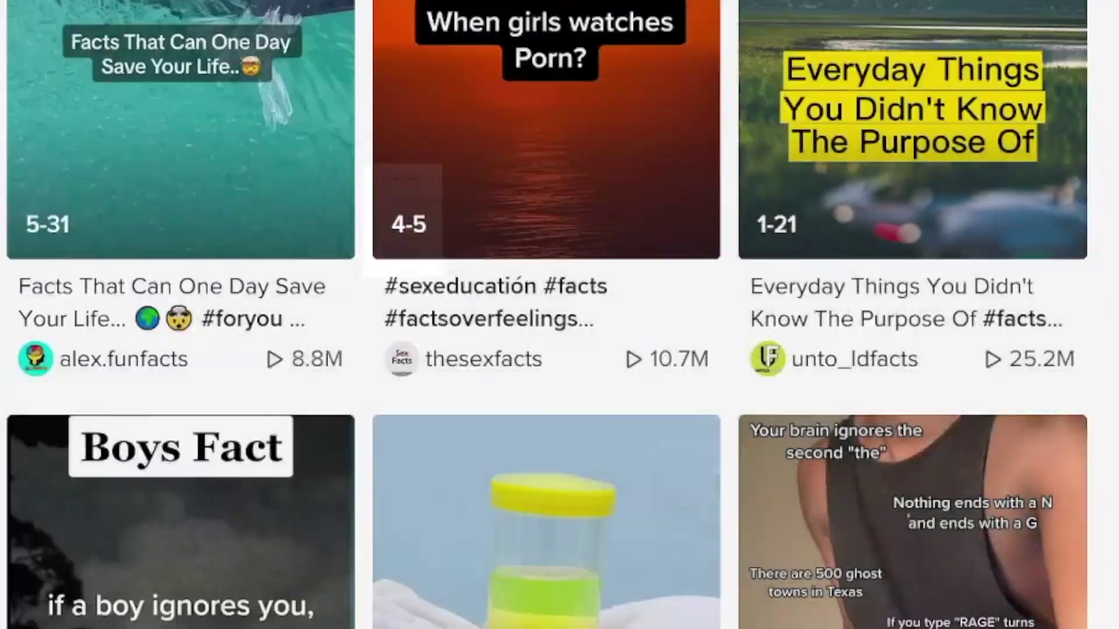
left_click(638, 232)
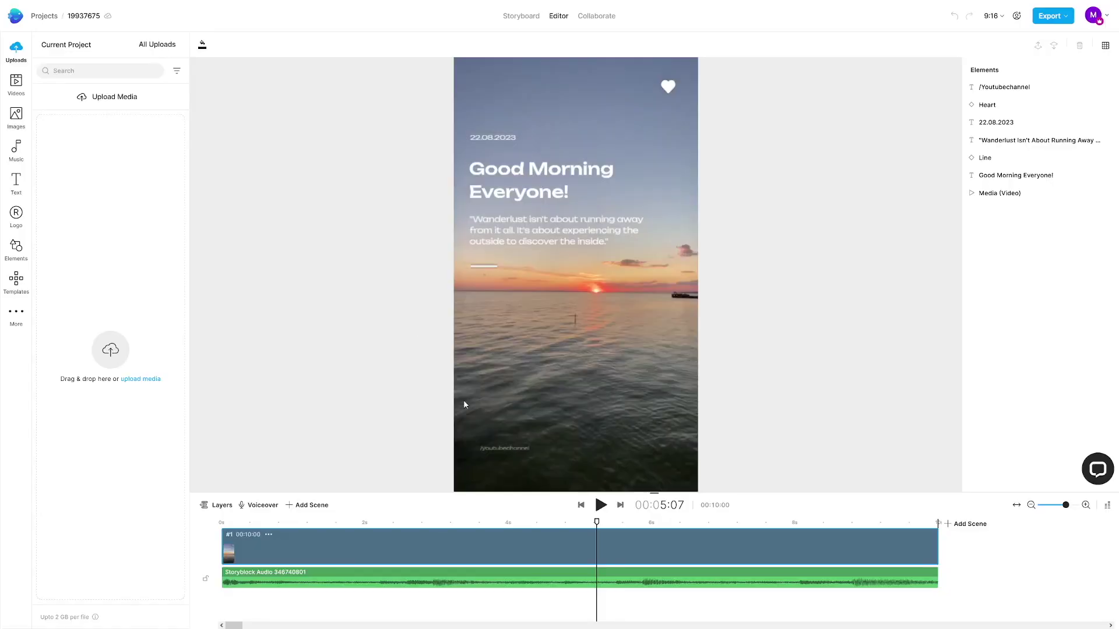
Move the playhead to the full quote and select the Good Morning Everyone! heading's words for replacement
left_click(413, 522)
left_click(453, 523)
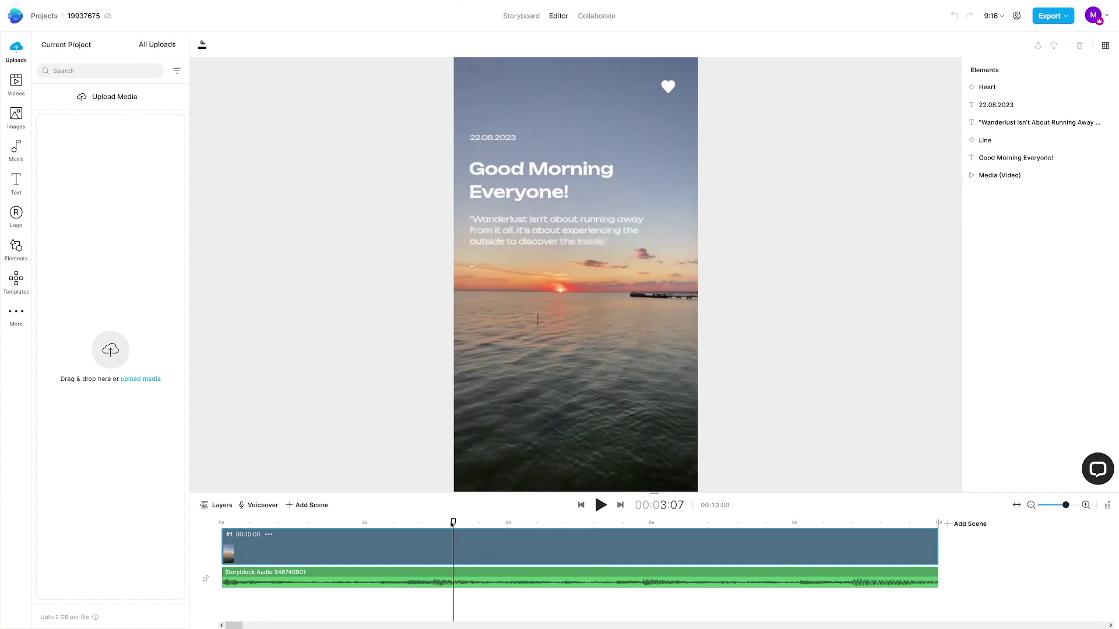
left_click(529, 176)
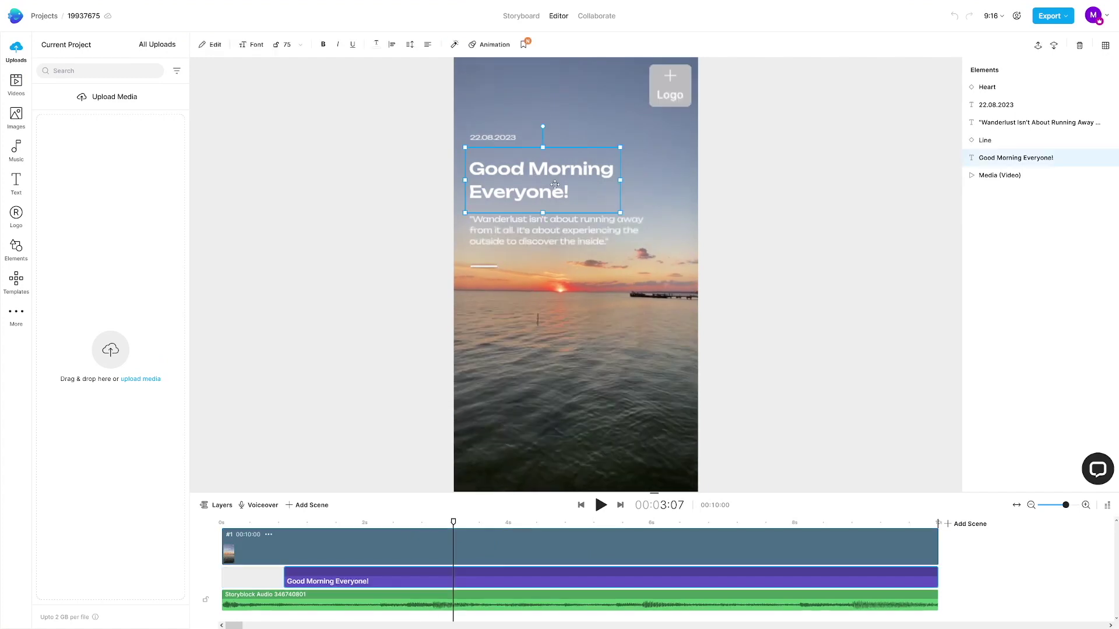
left_click_drag(76, 85, 60, 85)
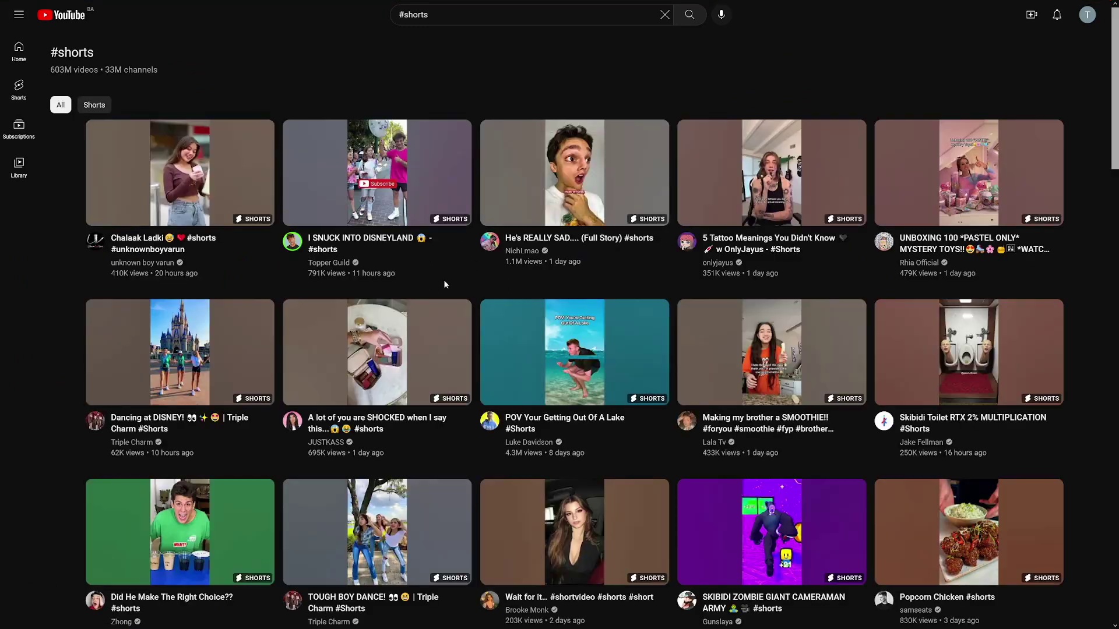
Look over the grid of example Shorts on YouTube's #shorts results page
mouse_move(431, 238)
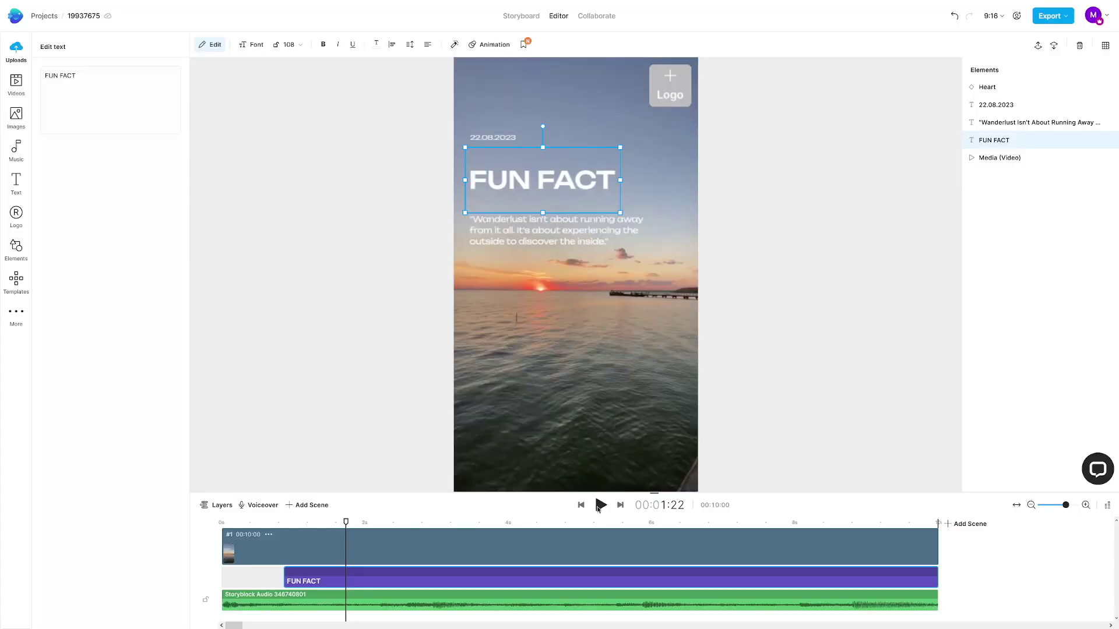
left_click(600, 505)
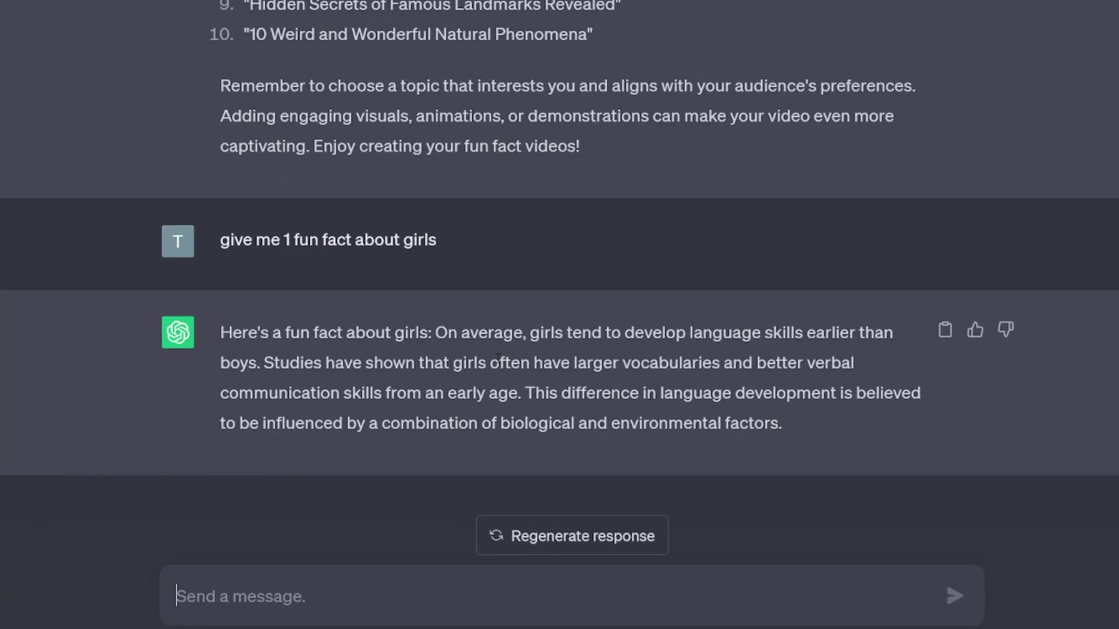
Ask ChatGPT for the fact in one sentence, then 'even more shorter'
key("Return")
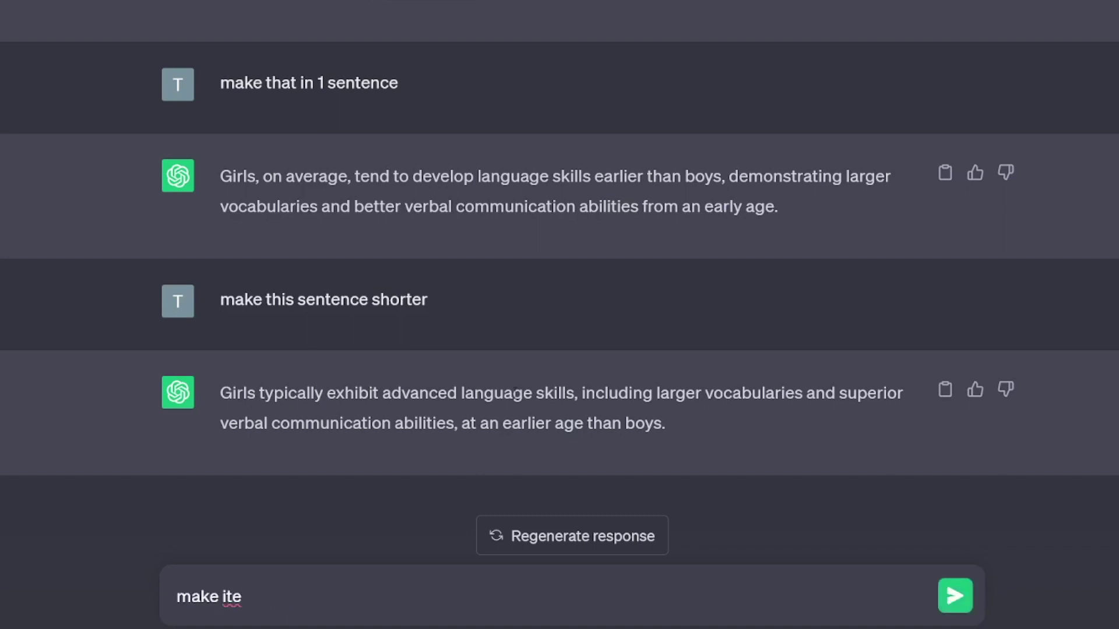
type("even more shorter")
key("Return")
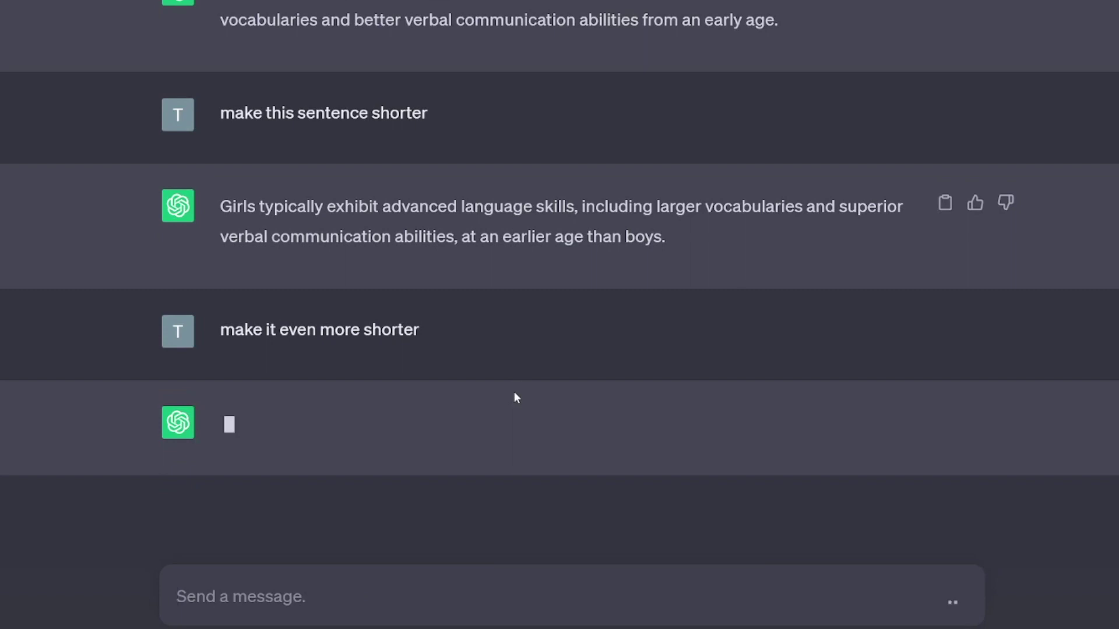
Copy ChatGPT's shortest reply beginning 'Girls excel in language skills'
left_click_drag(491, 400, 543, 419)
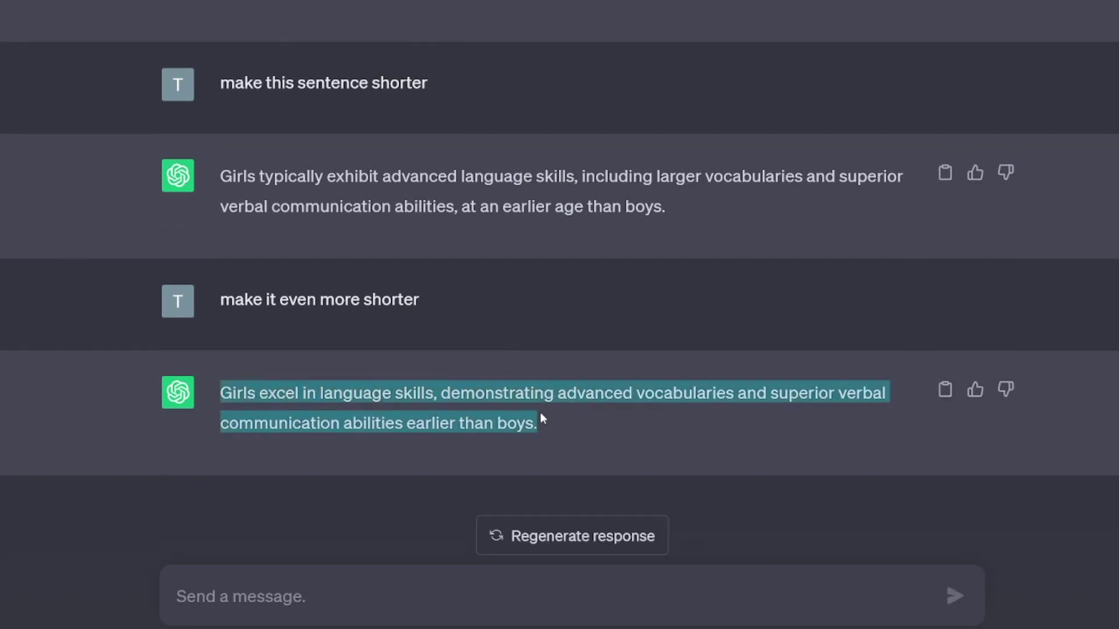
right_click(521, 420)
left_click(608, 436)
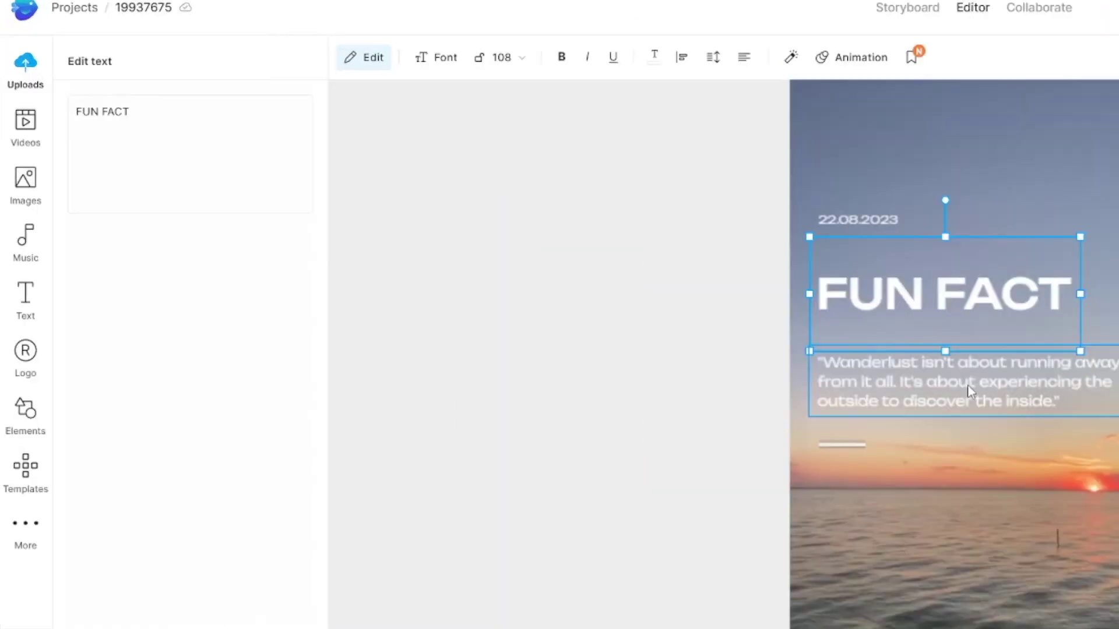
Paste the fun fact over the Wanderlust quote, widen its box, then select the heading and date texts
left_click(554, 232)
left_click_drag(249, 178, 74, 126)
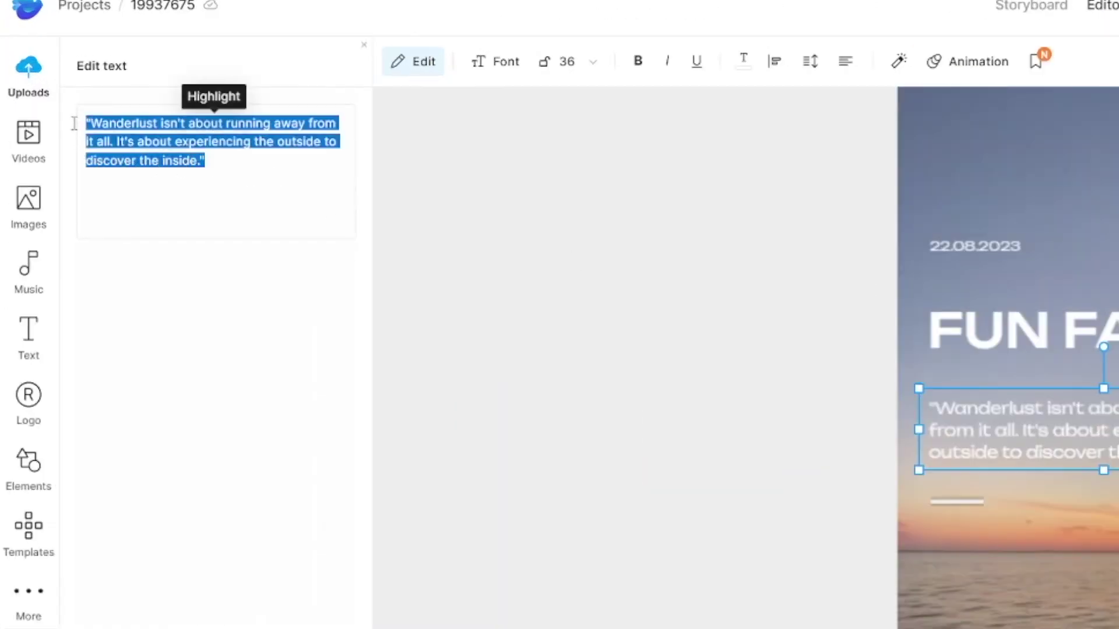
key("ctrl+v")
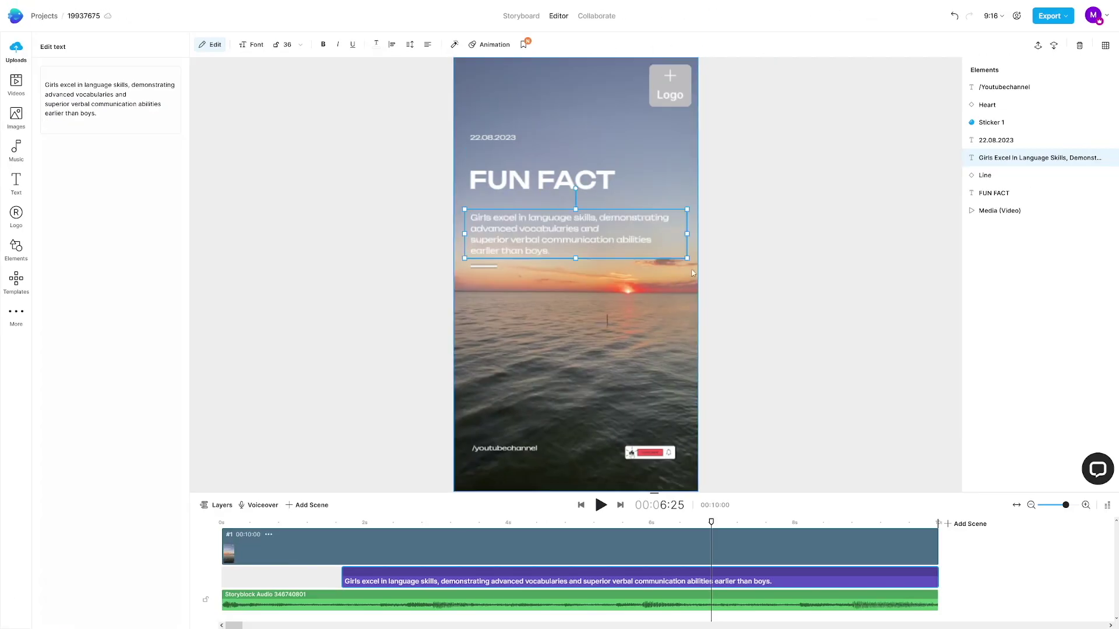
left_click_drag(688, 261, 705, 265)
left_click(577, 187)
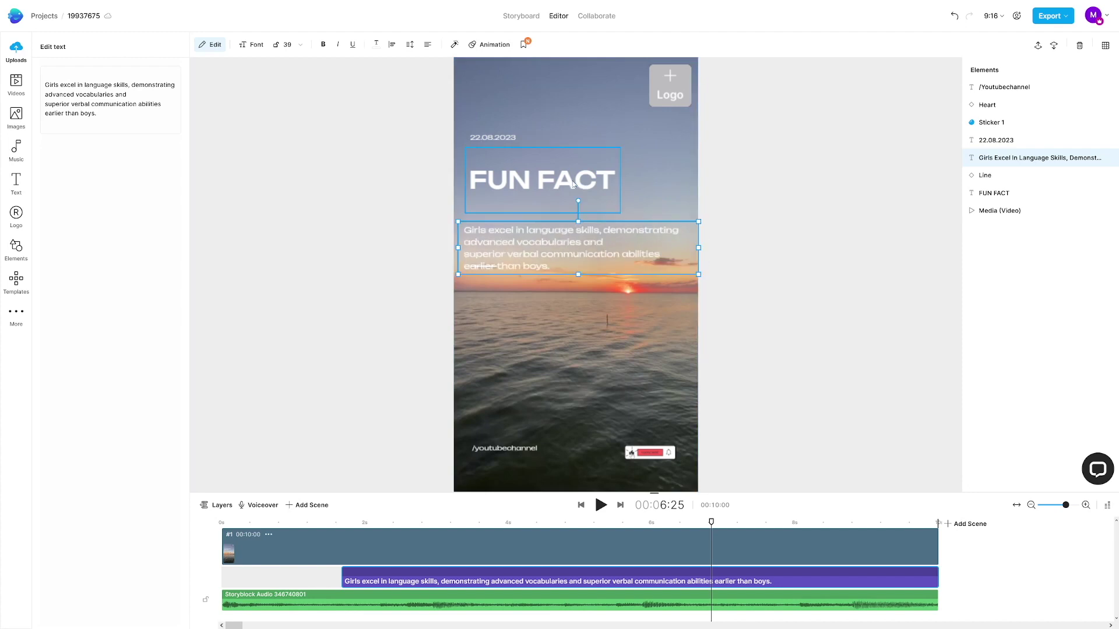
left_click(508, 138)
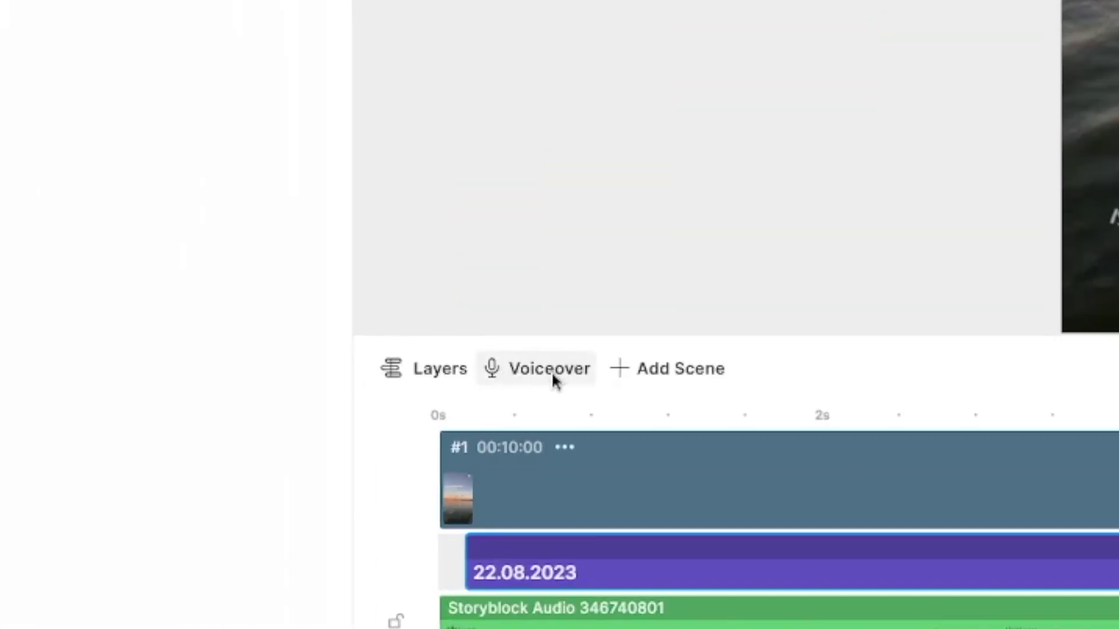
Check the Voiceover options, play the Short from 2 to 6 seconds, then switch to Pixabay
left_click(528, 375)
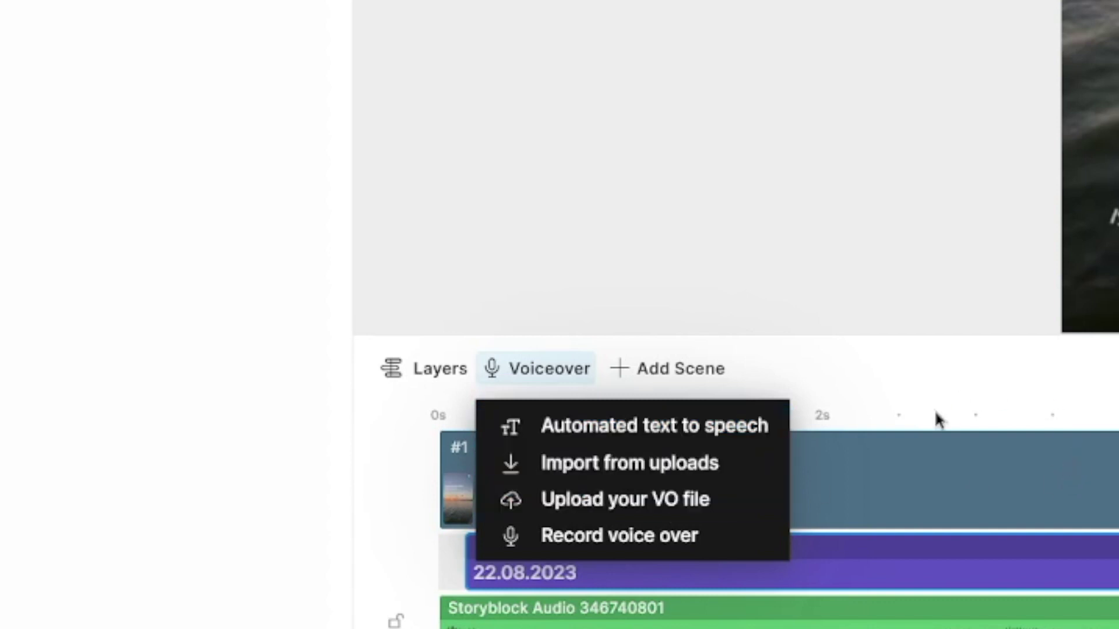
left_click(854, 415)
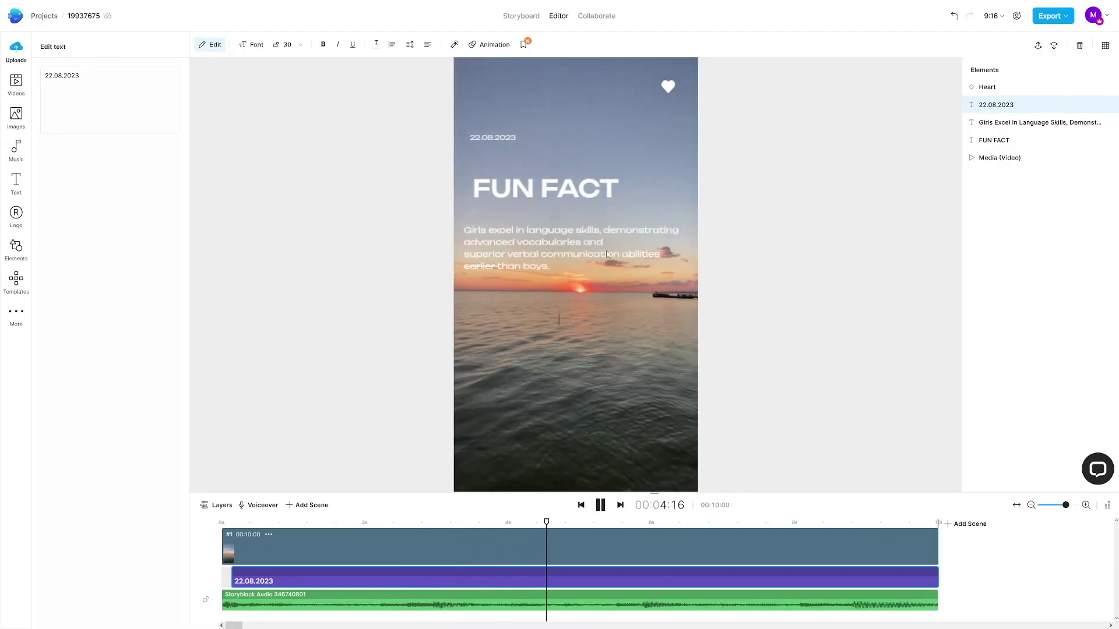
left_click(601, 506)
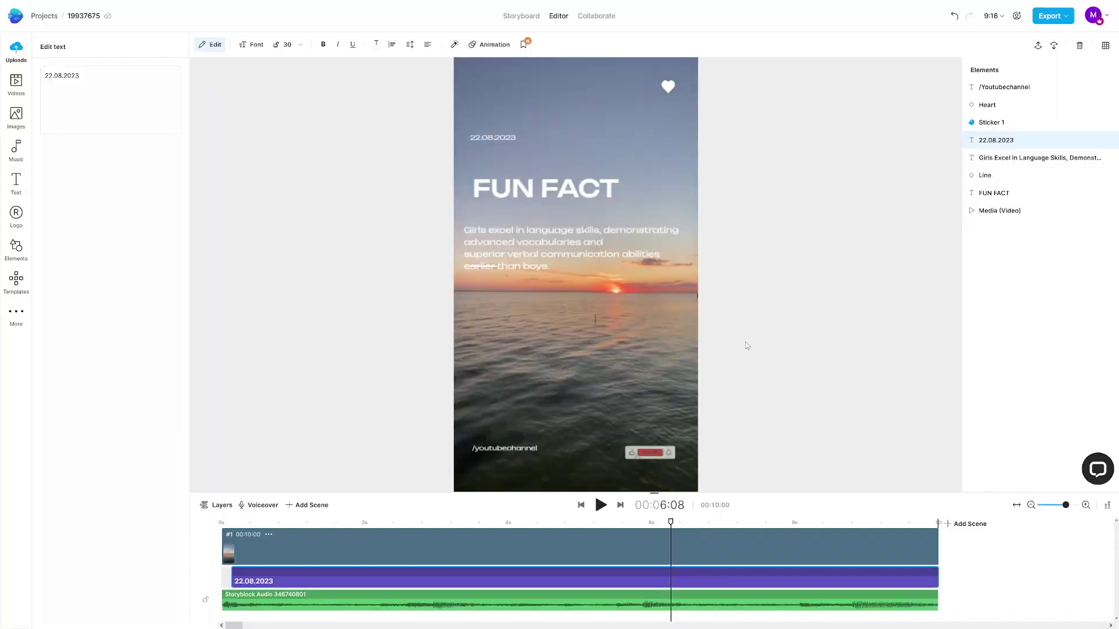
left_click(795, 12)
Search Pexels videos for 'nature' and scroll through the results
scroll(561, 318, "down", 5)
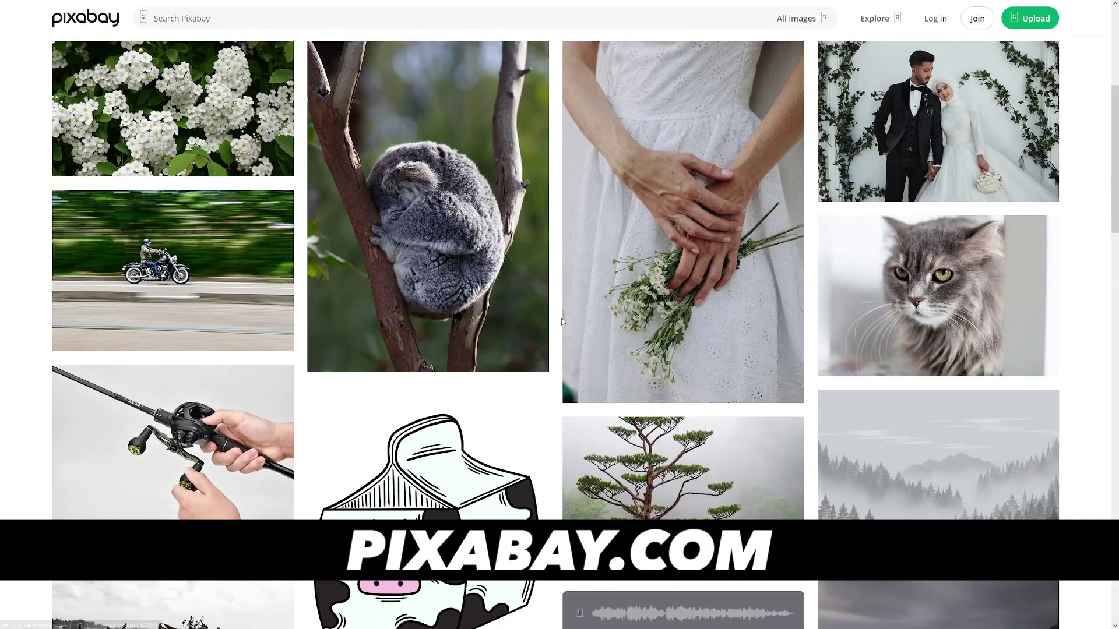
scroll(561, 318, "up", 5)
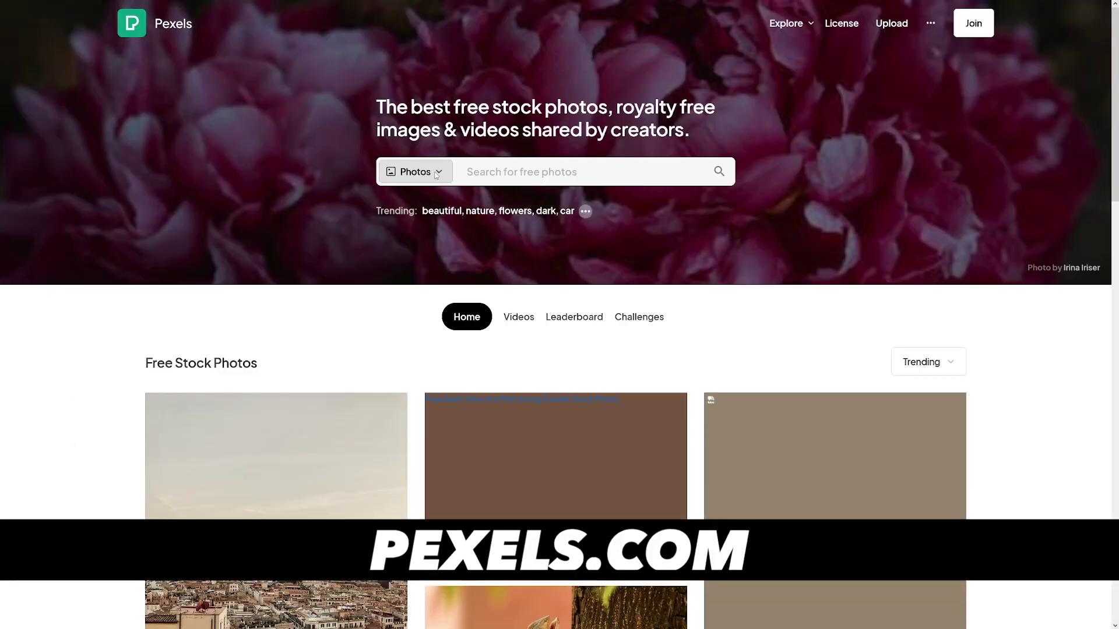
left_click(437, 173)
left_click(412, 225)
left_click(569, 173)
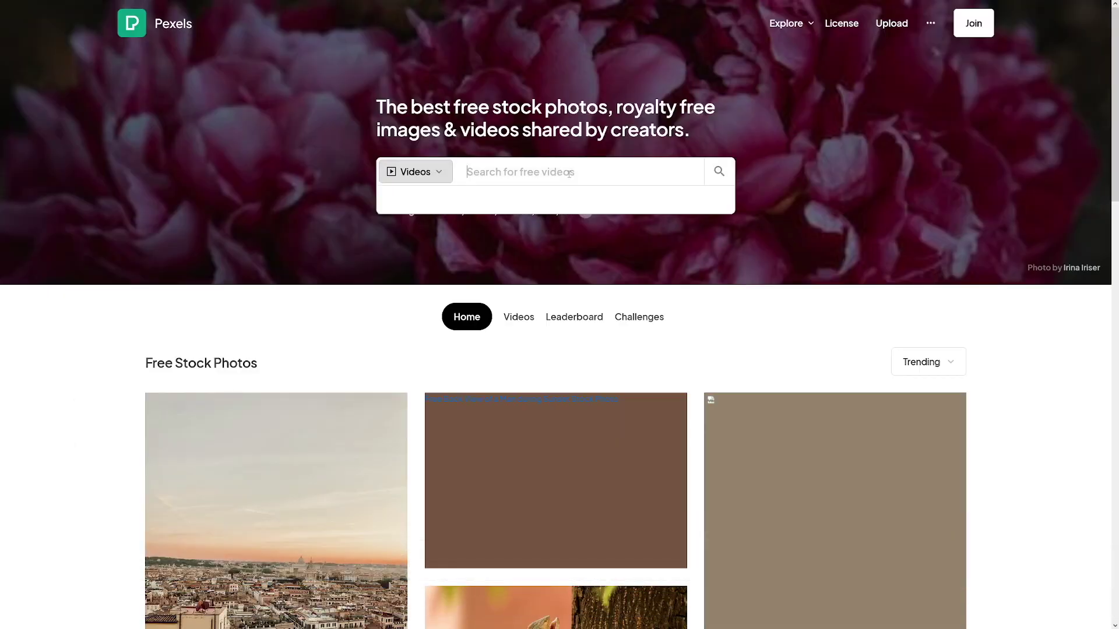
type("nat")
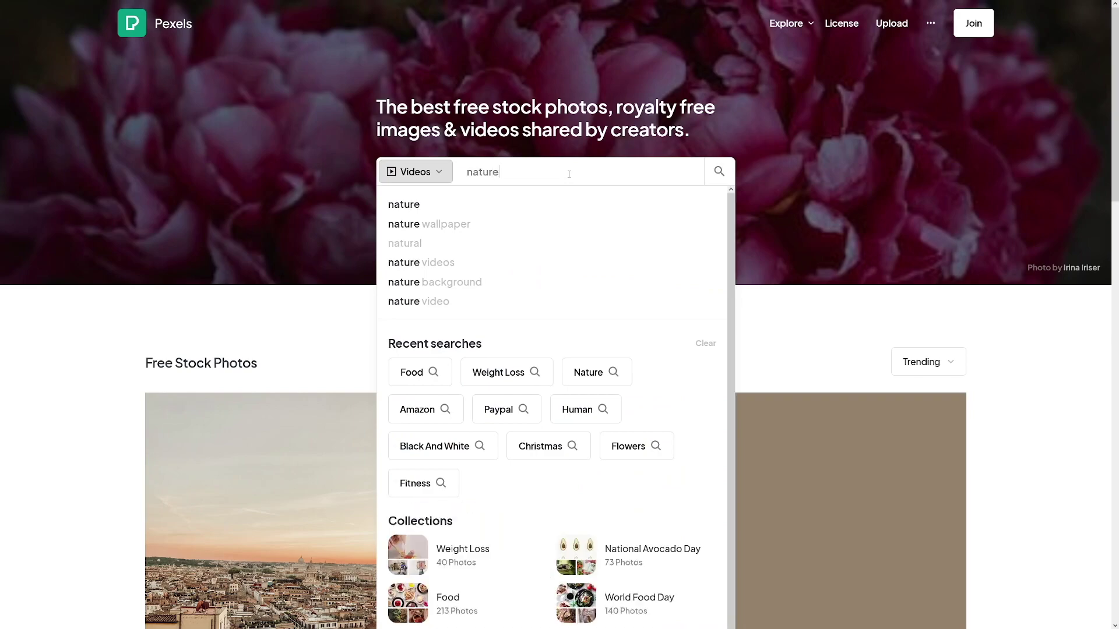
type("ure")
key("Return")
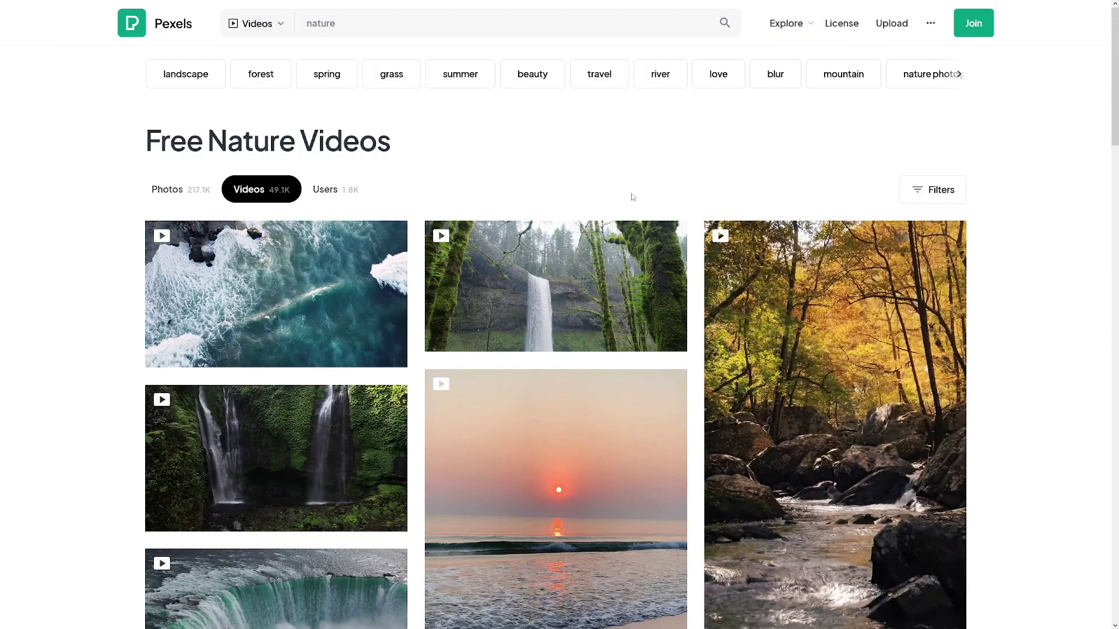
scroll(692, 191, "down", 10)
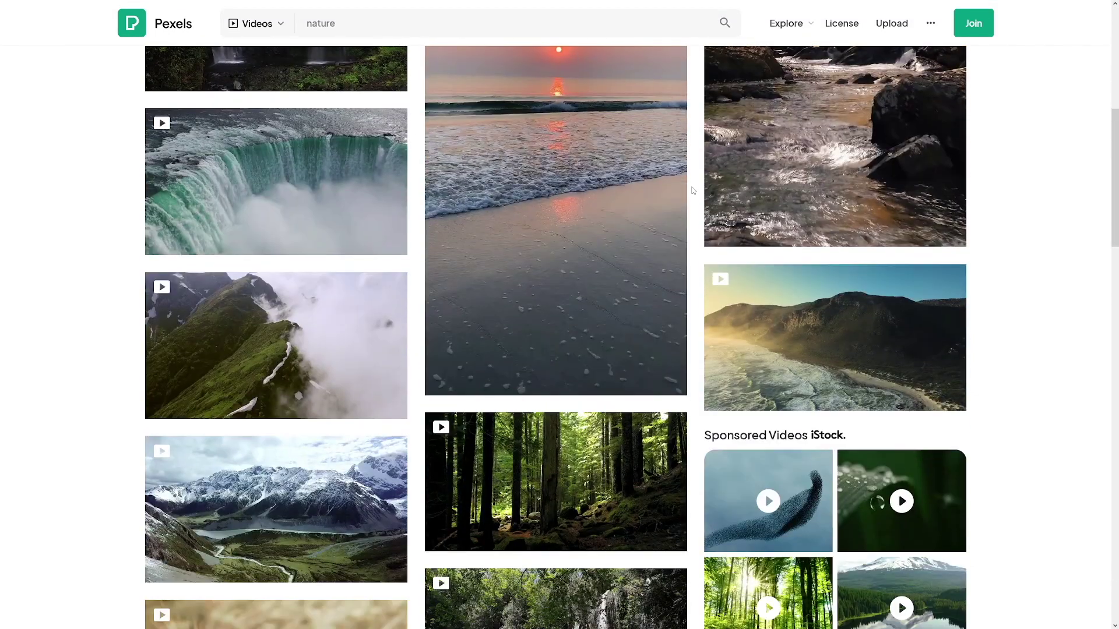
scroll(692, 190, "down", 8)
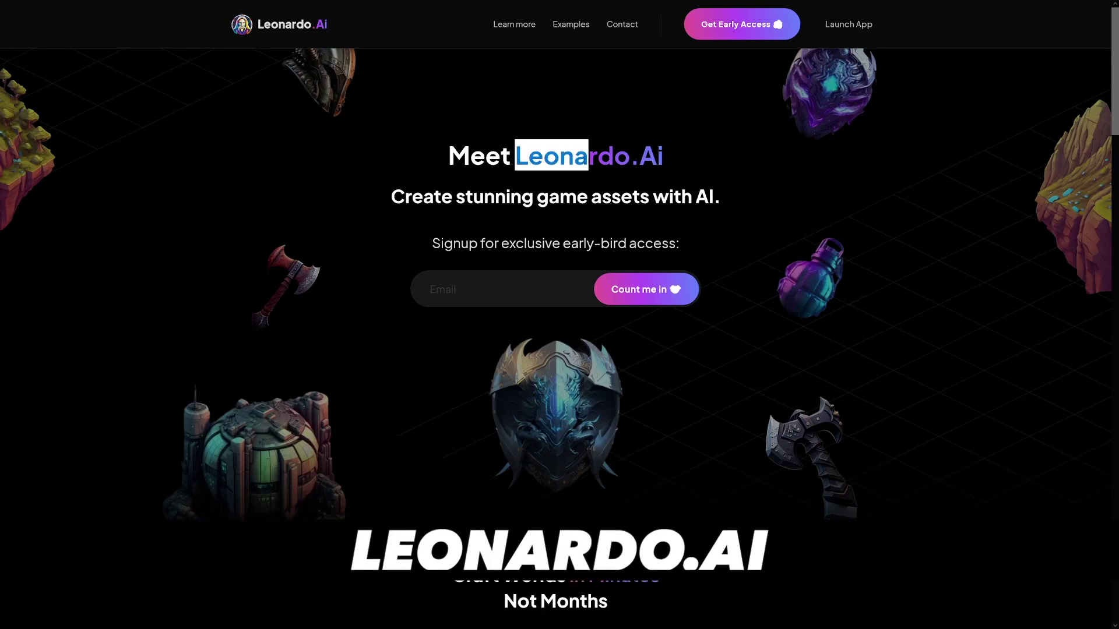
Launch the Leonardo.Ai web app, confirming 'Yes, I'm whitelisted' access
left_click(666, 131)
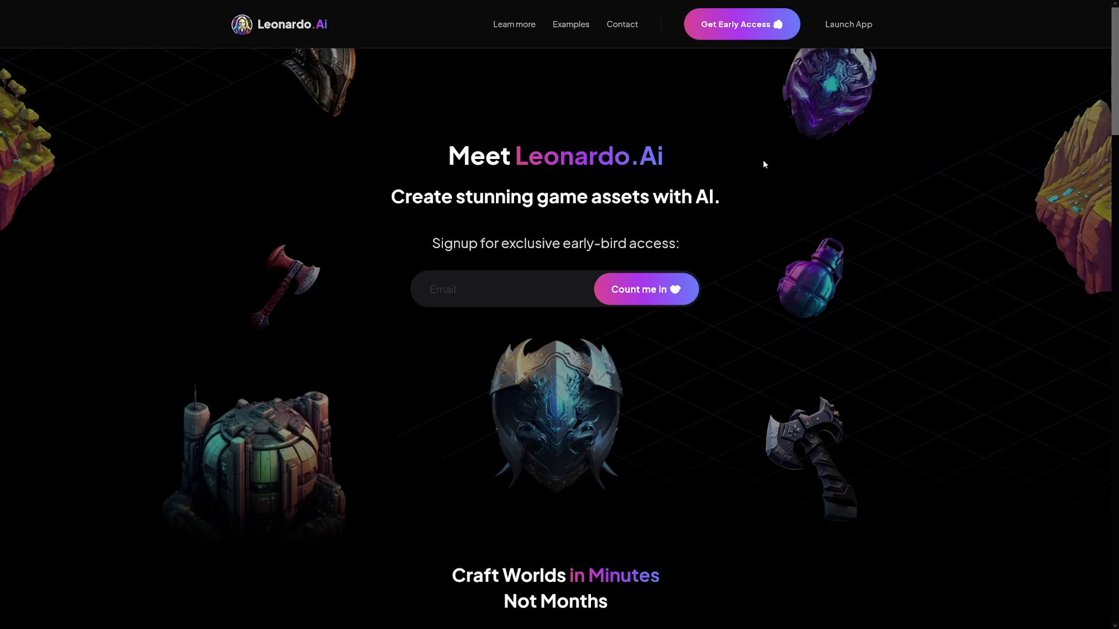
left_click(846, 27)
left_click(588, 263)
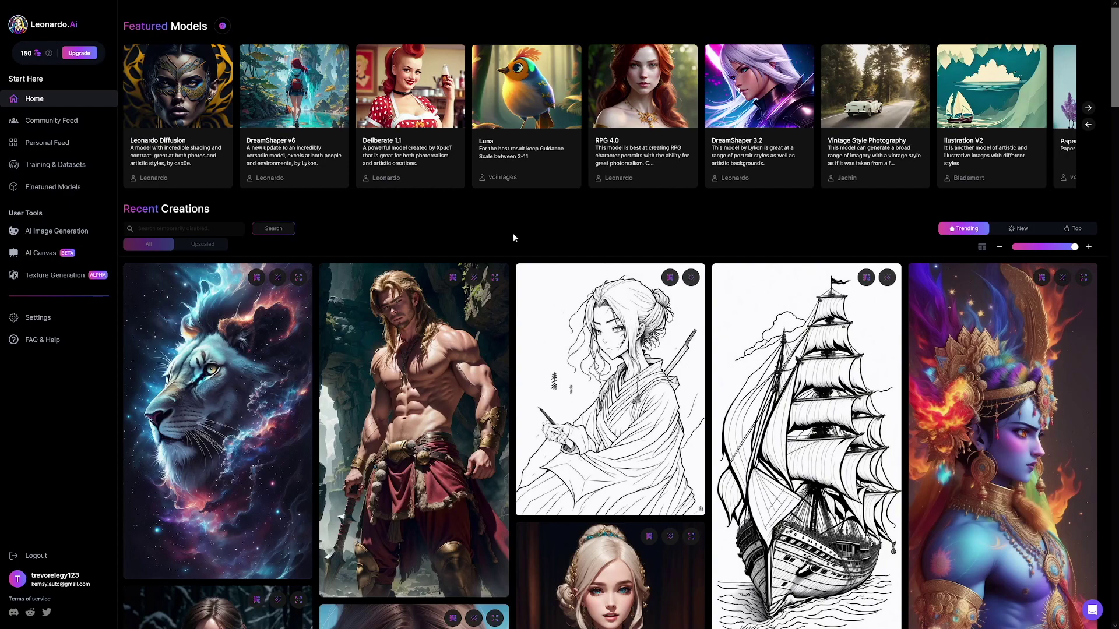
Copy the Vietnamese old man portrait's prompt from the community feed and open AI Image Generation
scroll(513, 237, "down", 4)
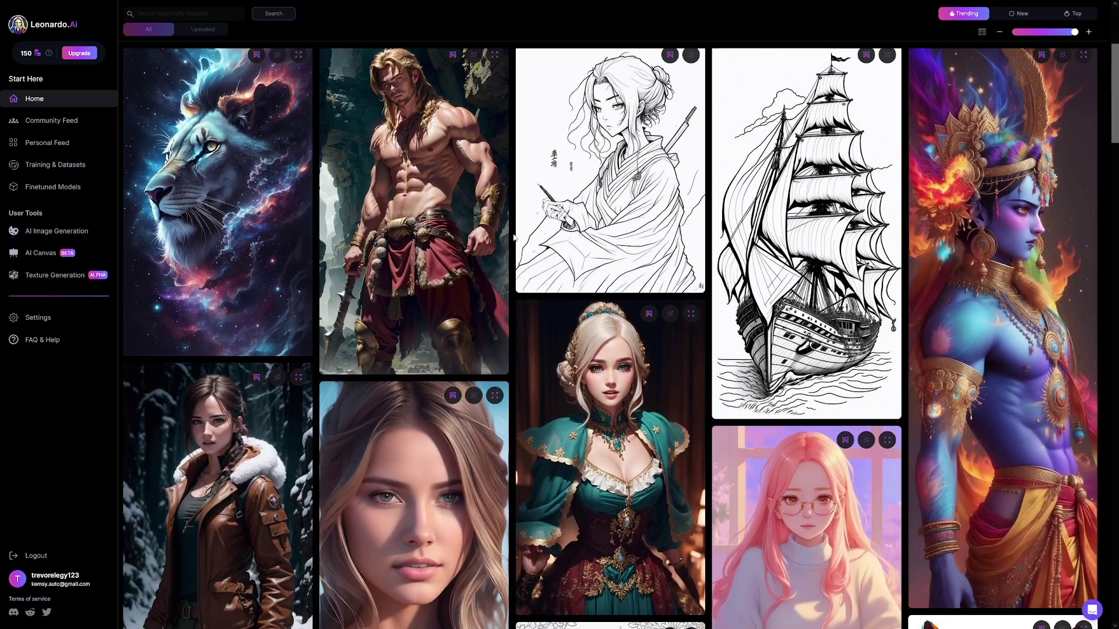
scroll(513, 237, "down", 1)
scroll(513, 238, "down", 6)
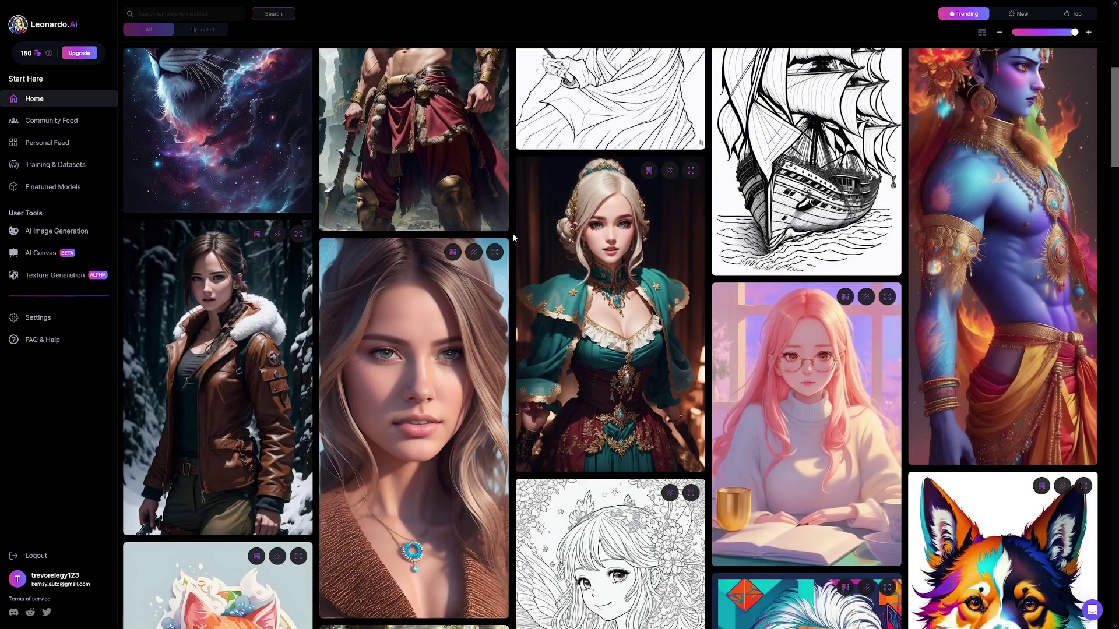
scroll(512, 236, "down", 4)
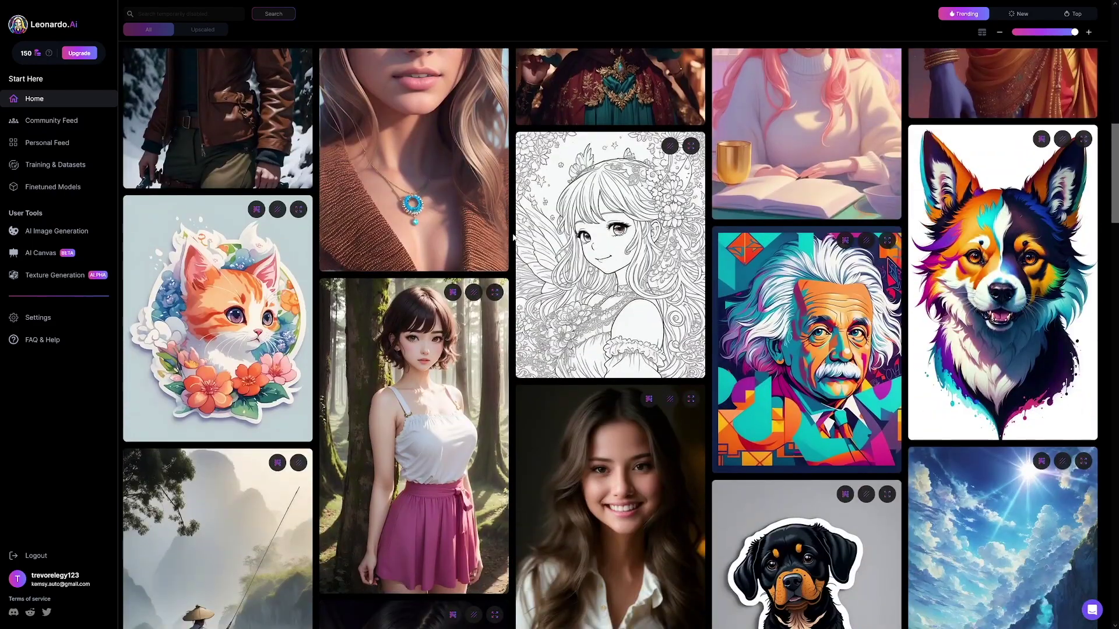
scroll(513, 236, "down", 16)
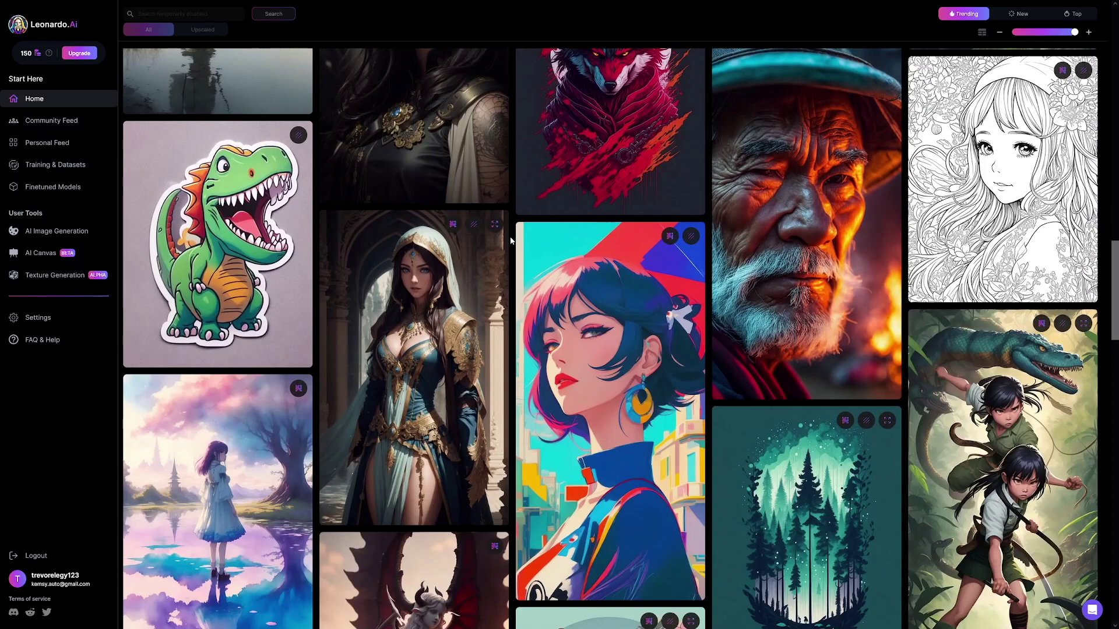
left_click(832, 237)
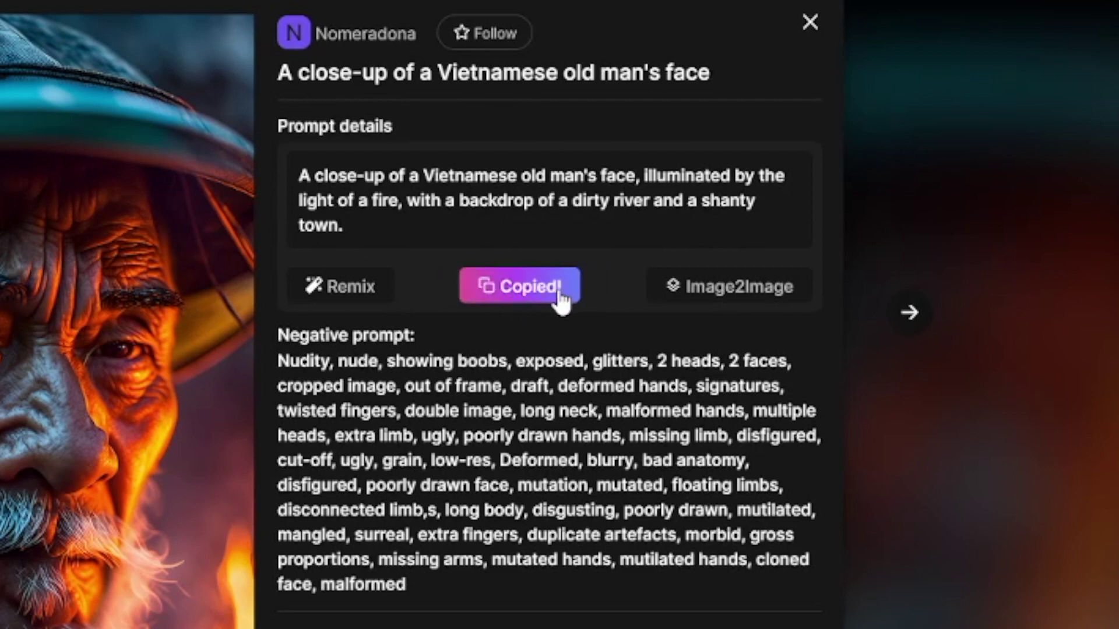
left_click(811, 24)
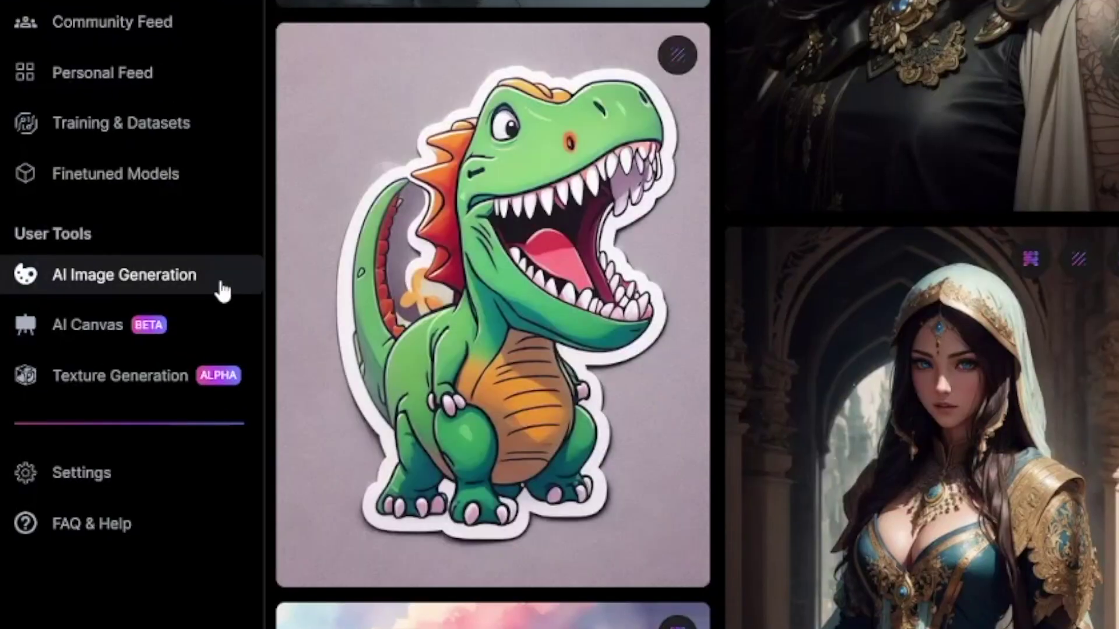
left_click(124, 275)
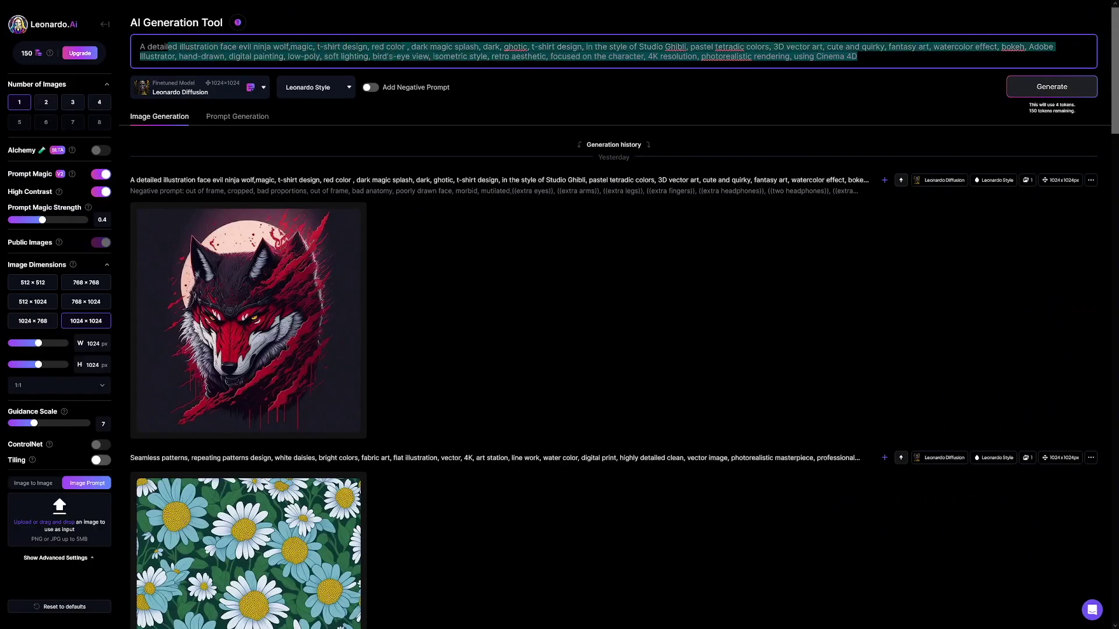
Paste the old man by firelight prompt over the wolf prompt, then view the generated portrait full size
type("A close up of a weathered old man's face, illuminated by the light of a fire, with a backdrop of a dirty river and a shanty town")
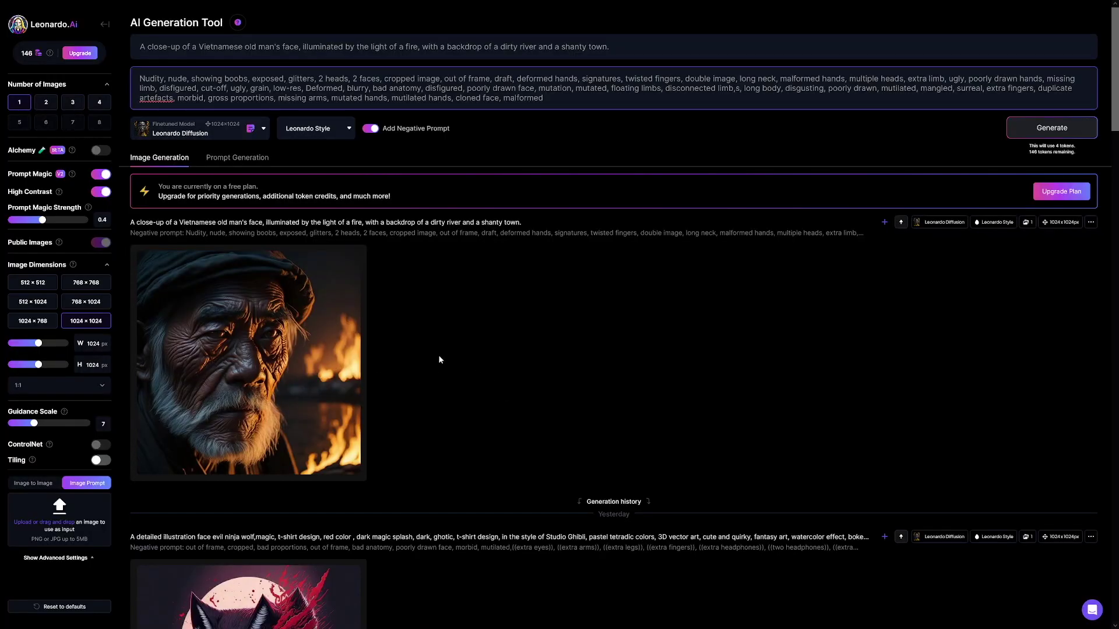
left_click(326, 352)
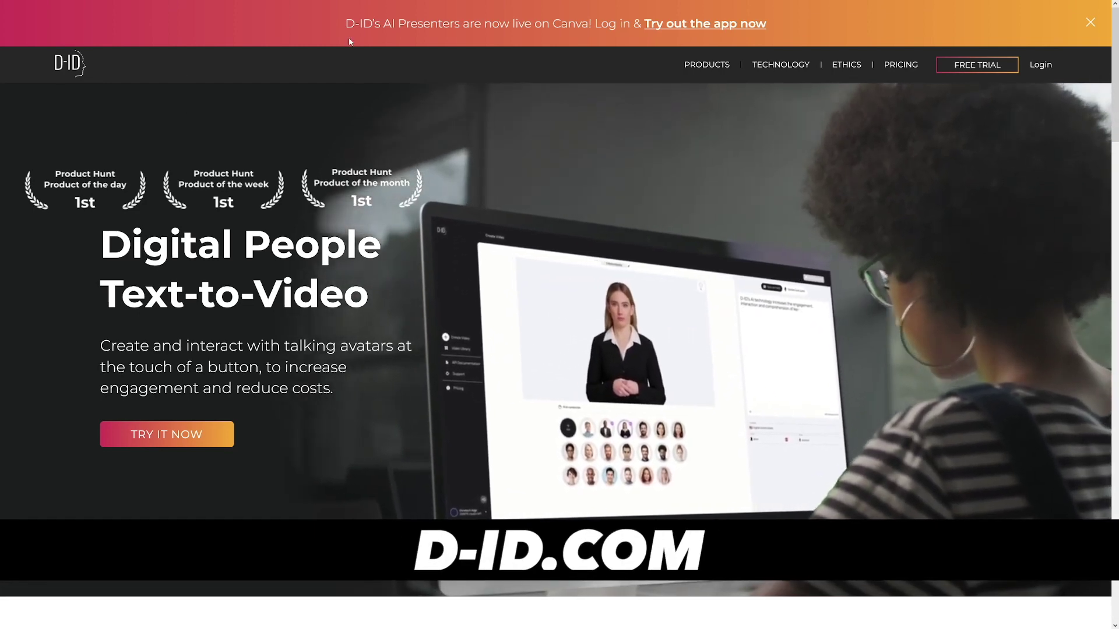
Go from d-id.com through TRY IT NOW and START FREE TRIAL into Creative Reality Studio
left_click_drag(346, 23, 373, 25)
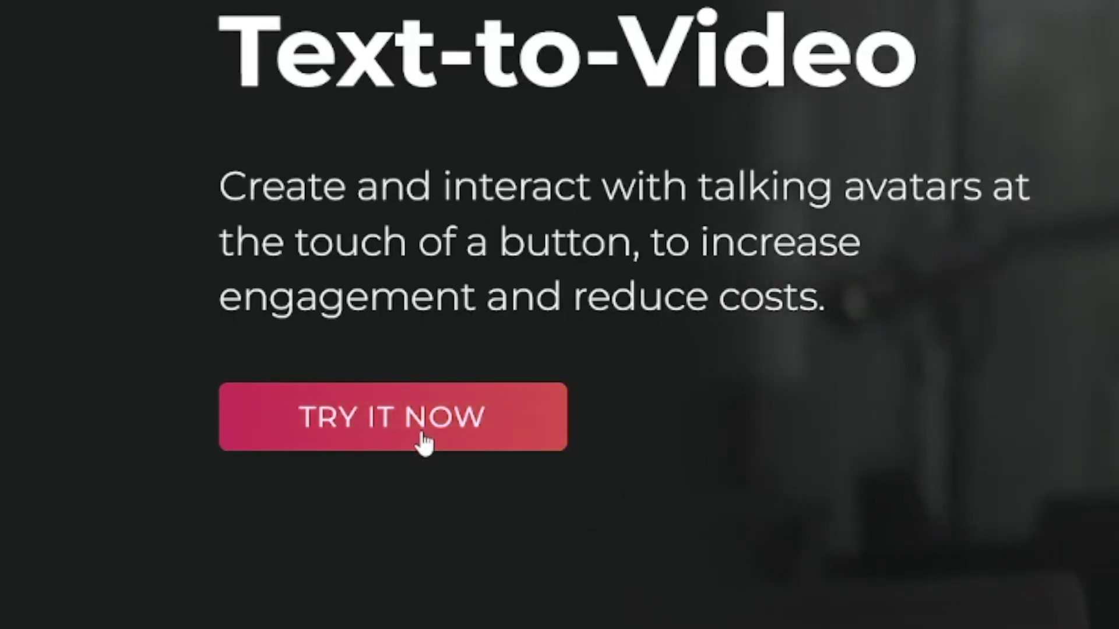
left_click(424, 442)
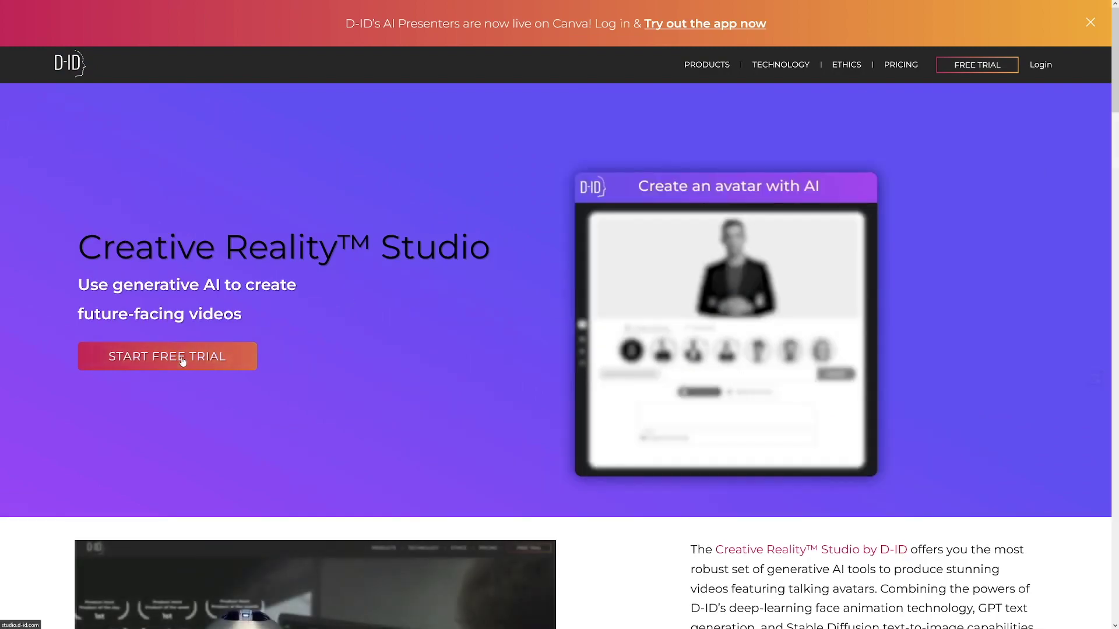
left_click(121, 369)
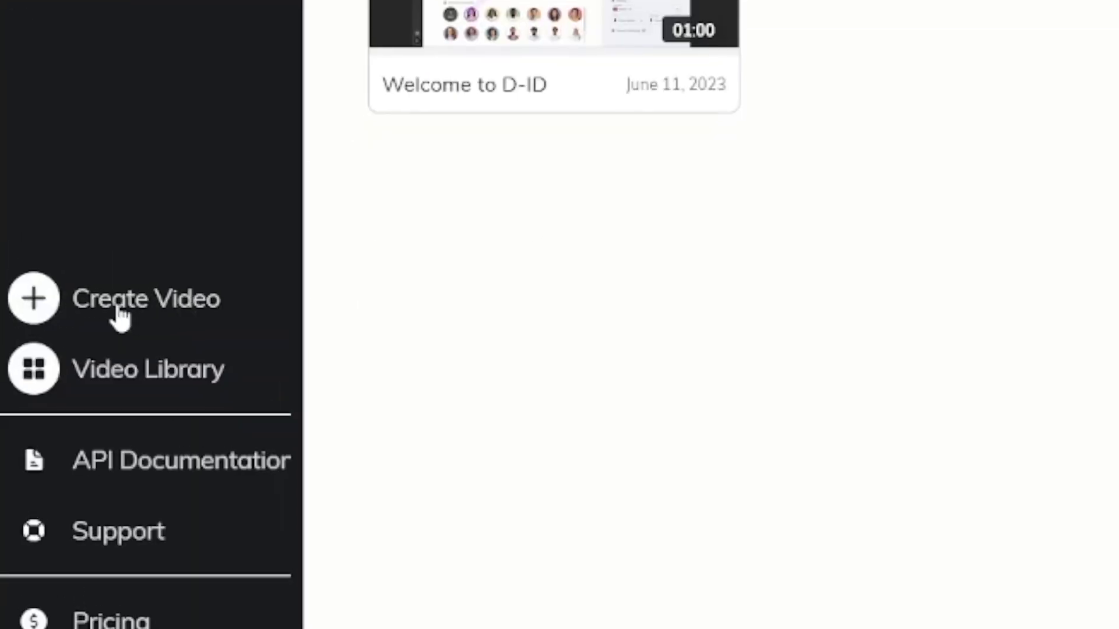
Create a new video with the old man presenter and Christopher voice, then request generation
left_click(120, 318)
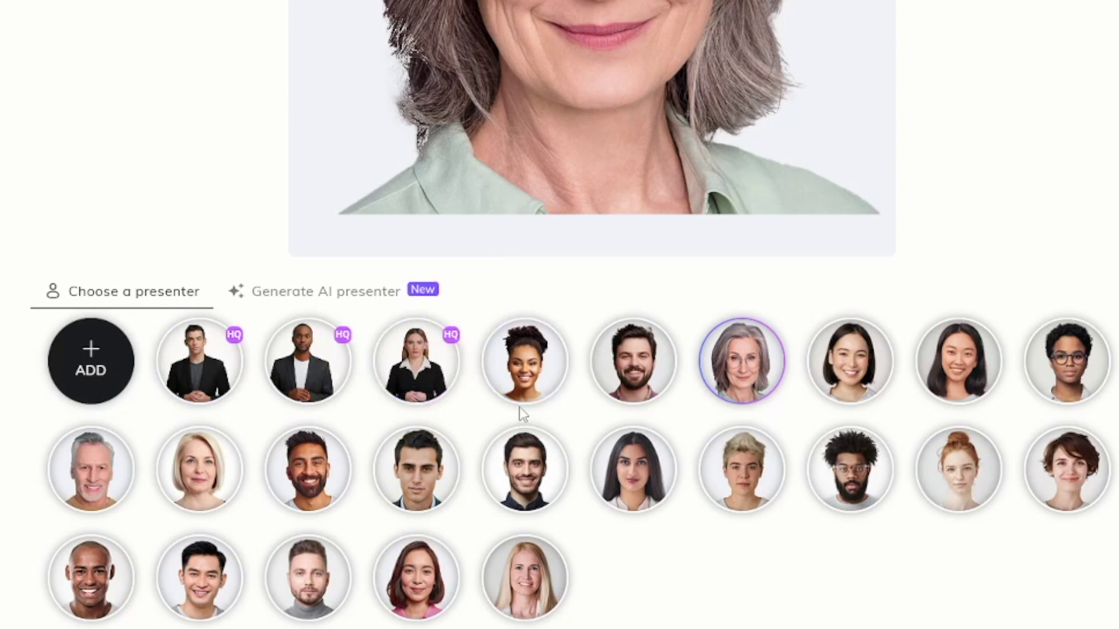
mouse_move(97, 373)
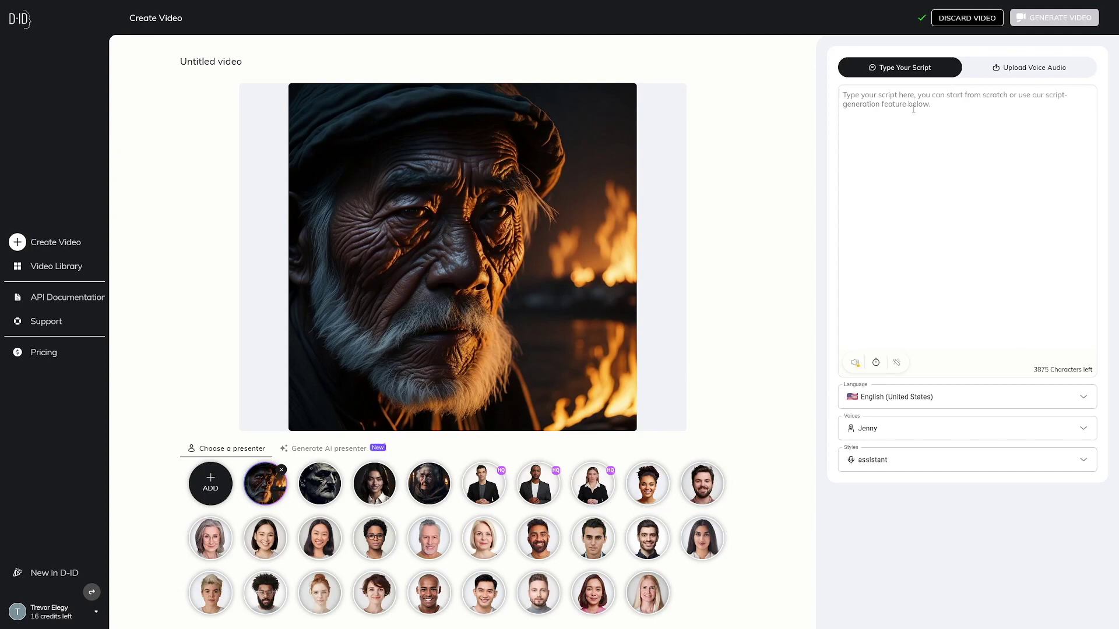
left_click(886, 431)
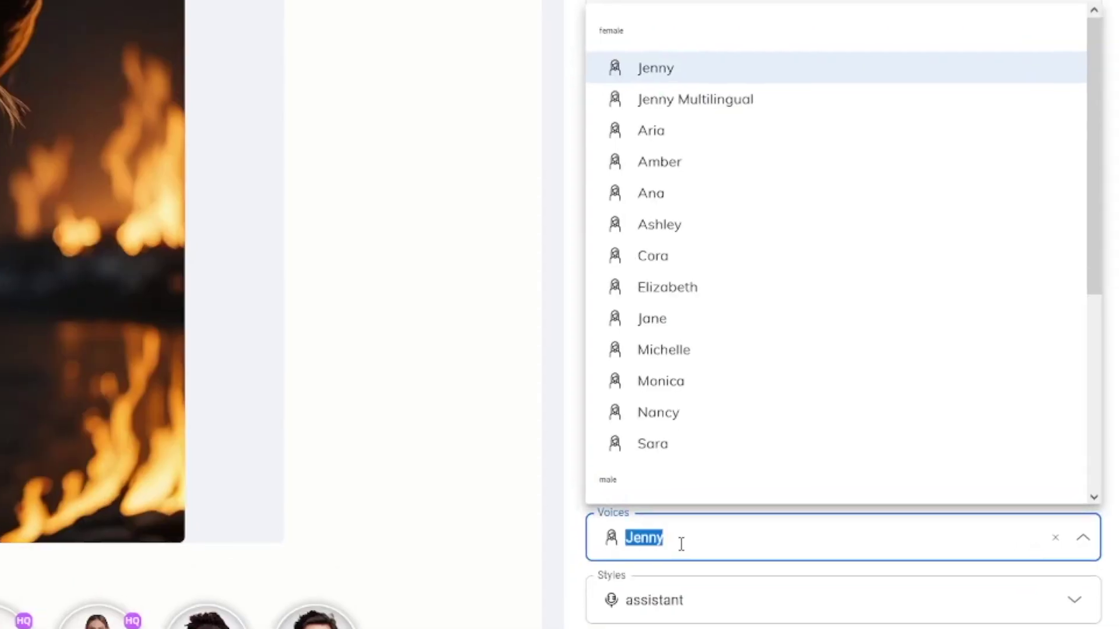
scroll(781, 375, "down", 5)
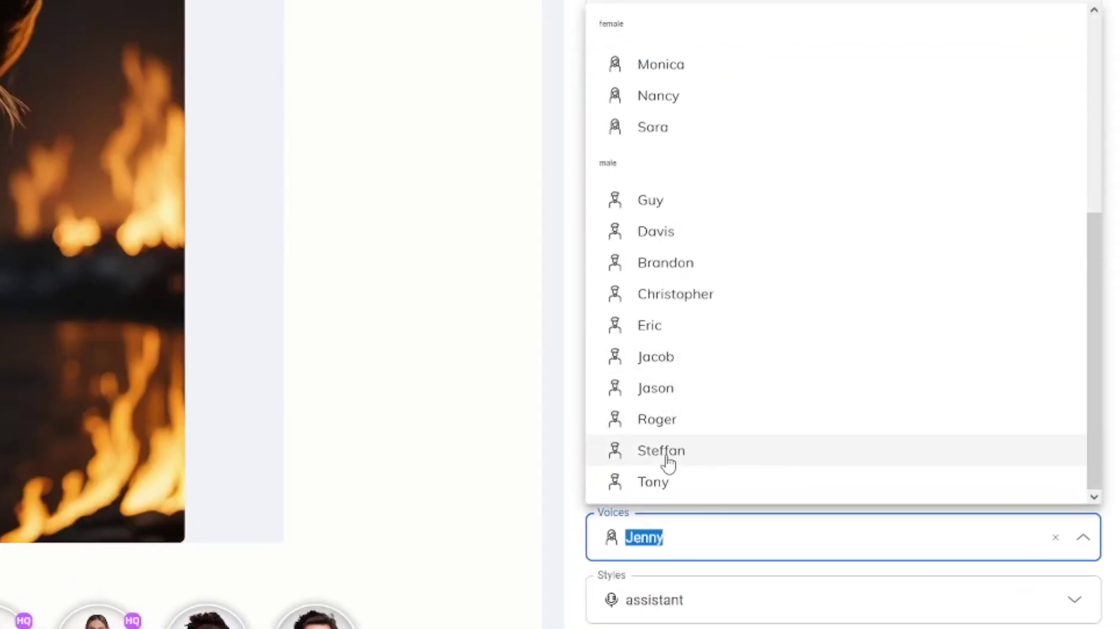
left_click(696, 294)
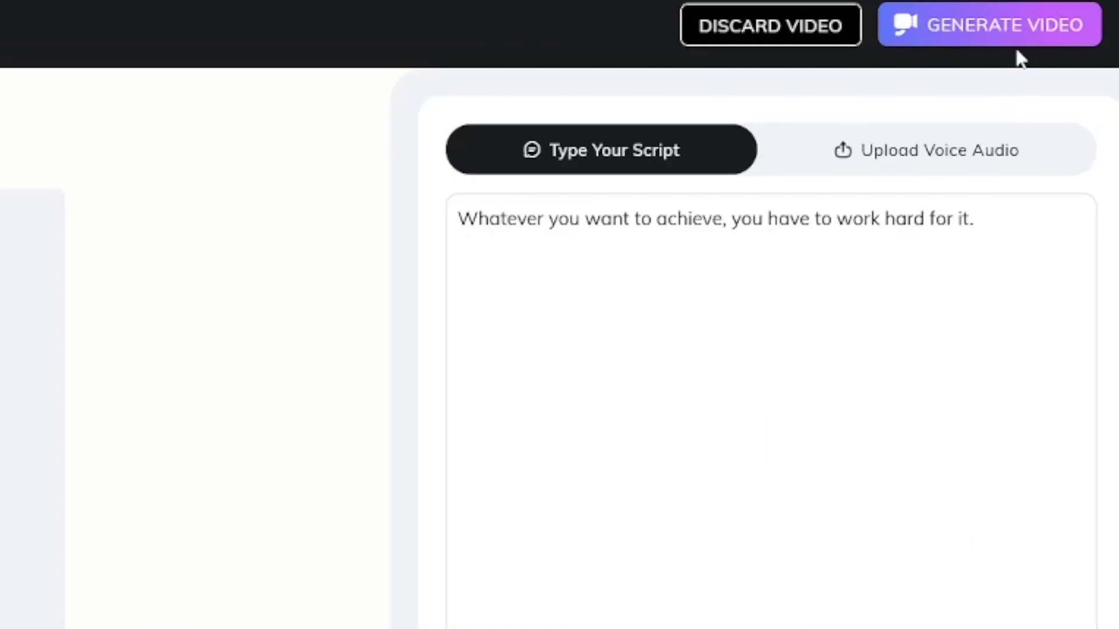
left_click(1018, 37)
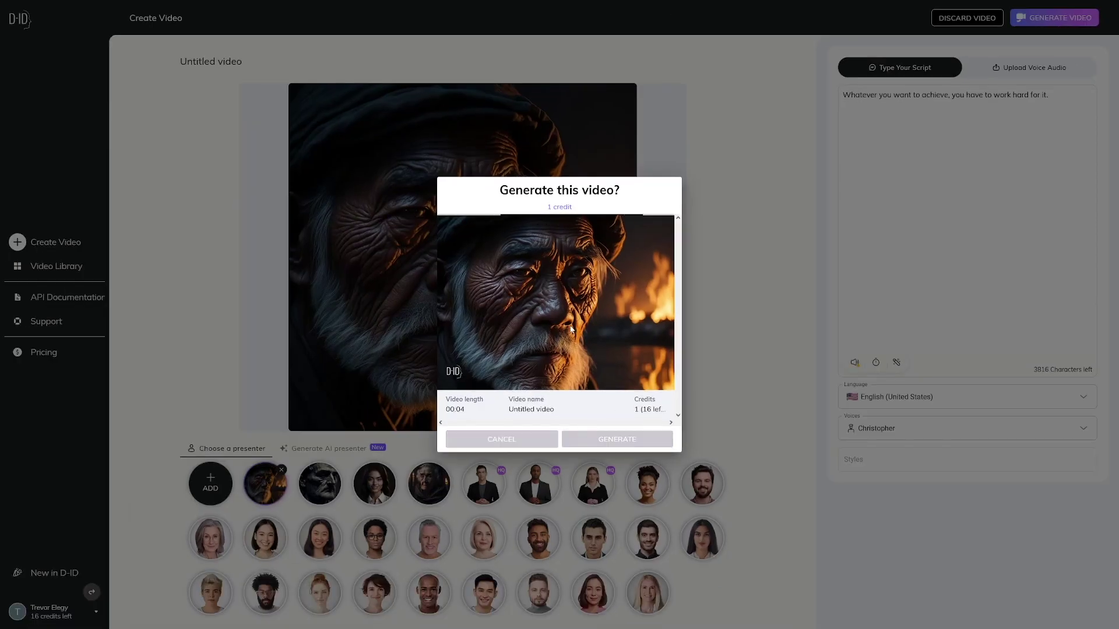
Confirm generation and play the new old man video from the Video Library
key("Return")
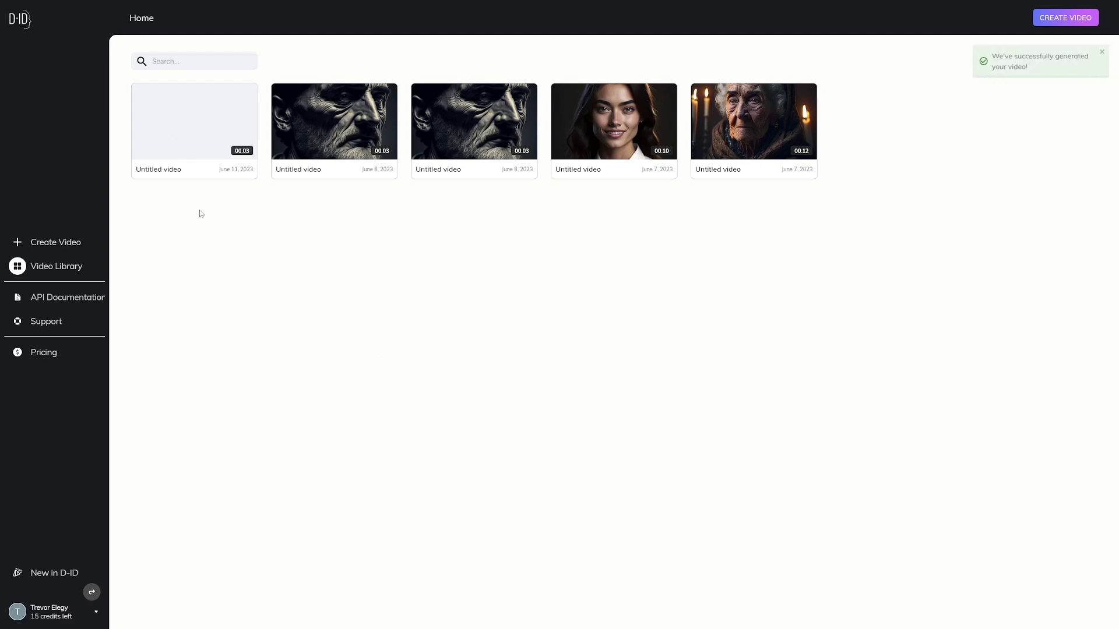
left_click(195, 122)
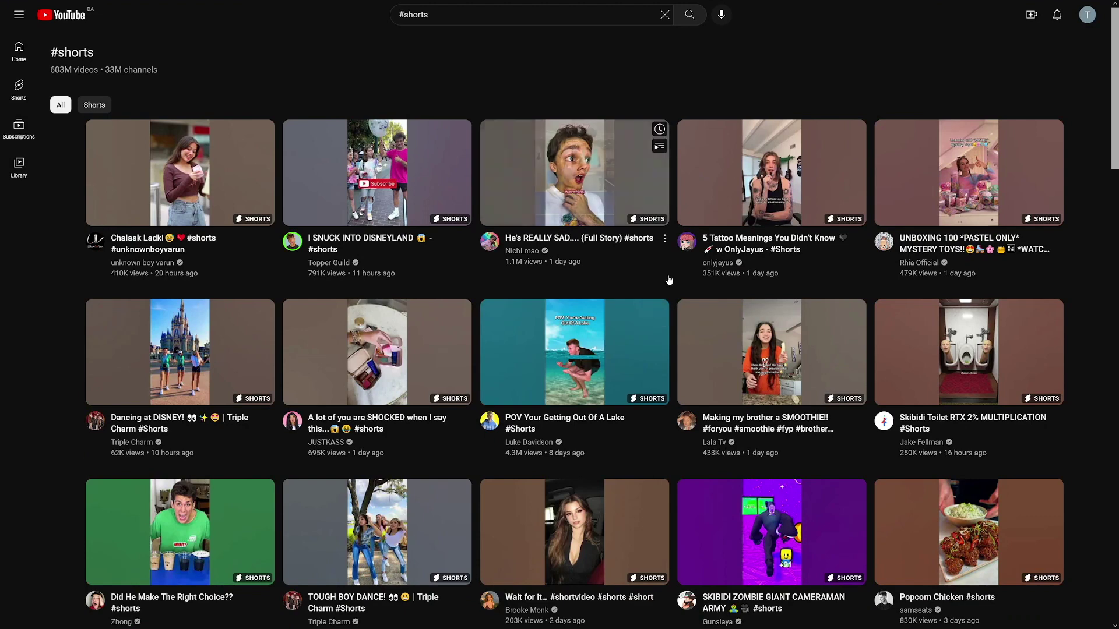
scroll(670, 279, "down", 1)
scroll(676, 278, "down", 3)
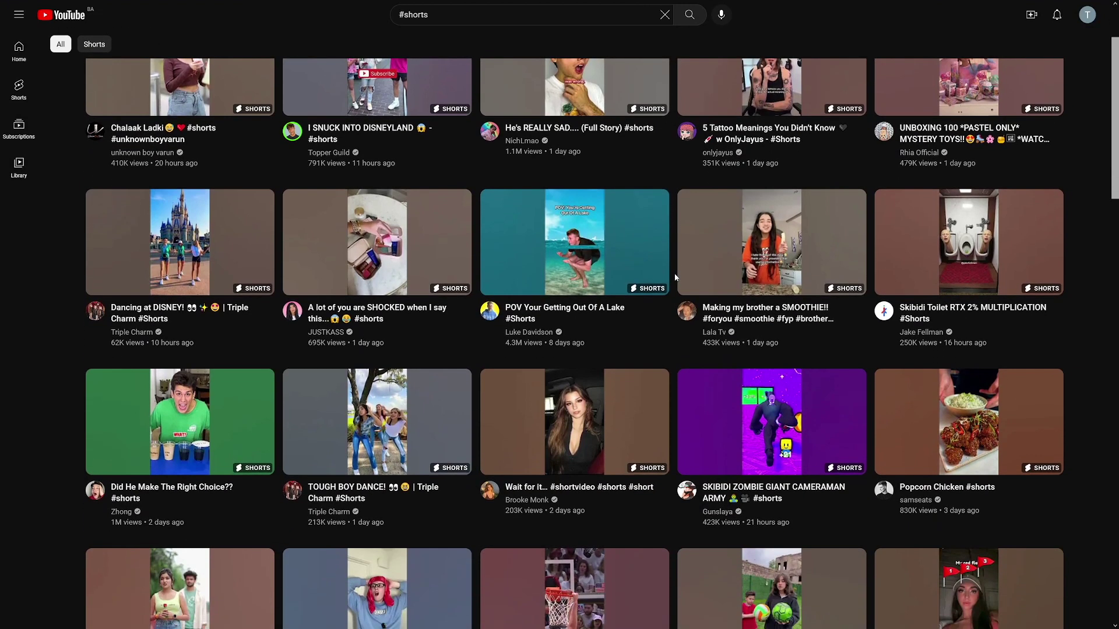